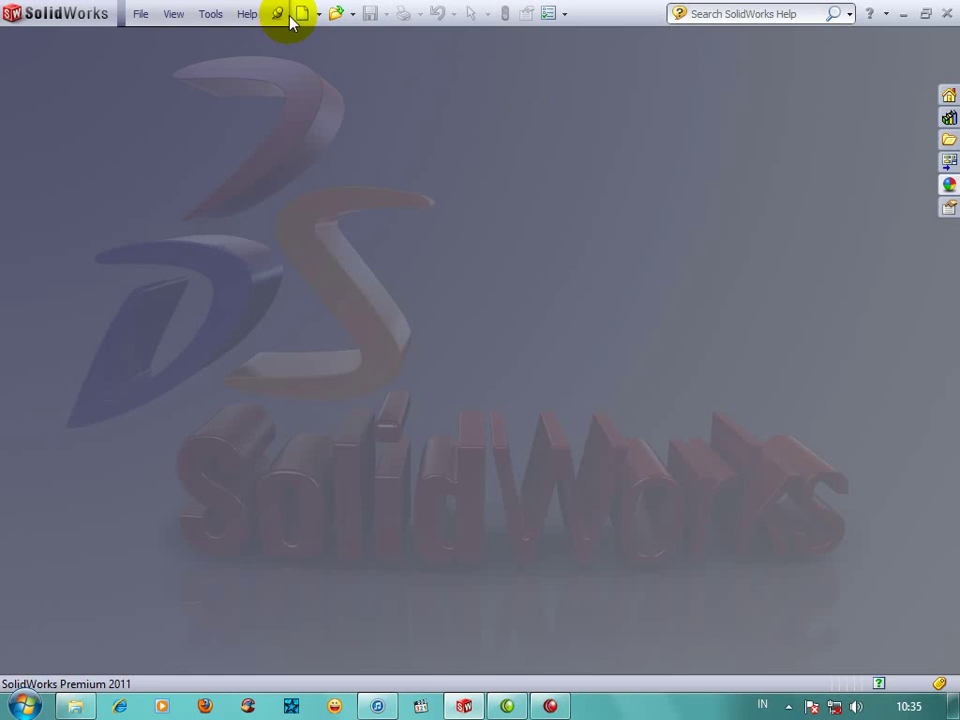
# Step: Create a new part and begin a sketch on the Top Plane
pyautogui.click(290, 16)
pyautogui.click(398, 430)
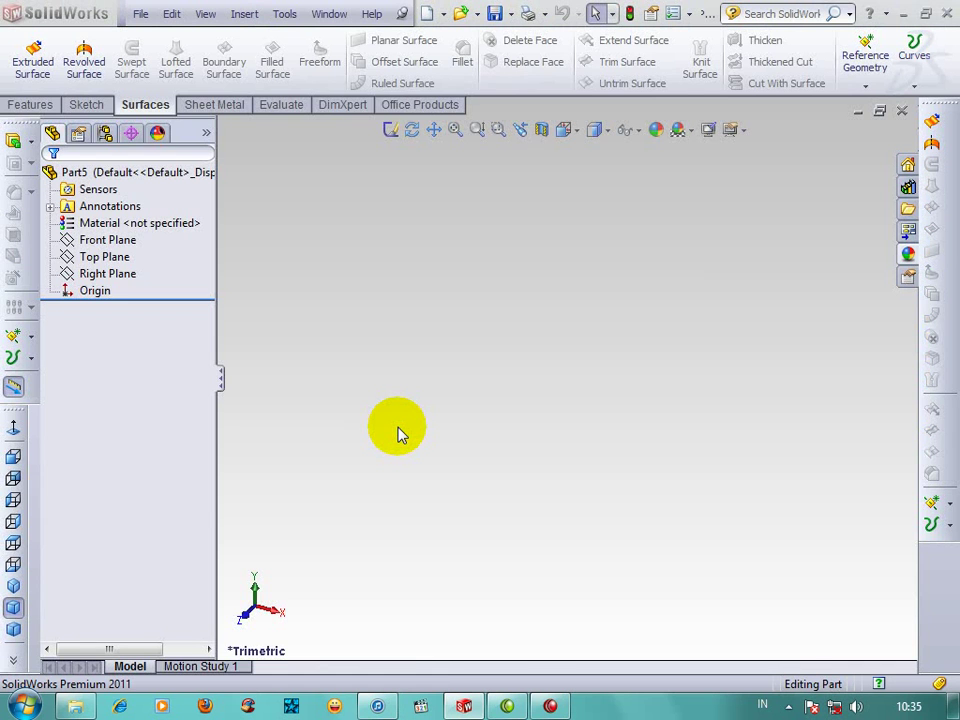
pyautogui.click(108, 257)
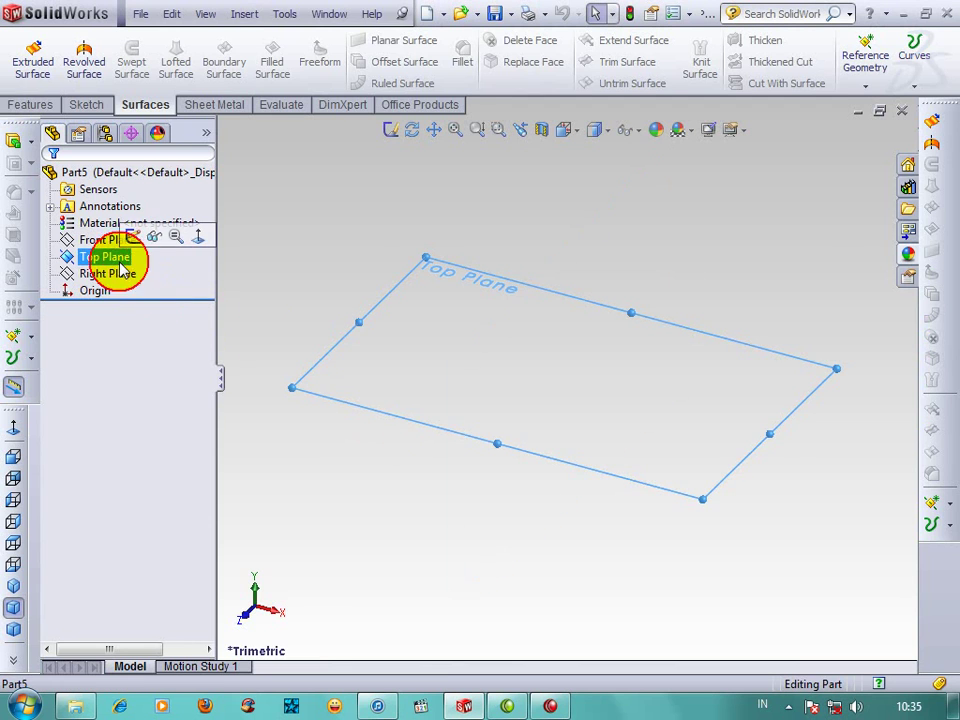
pyautogui.click(129, 238)
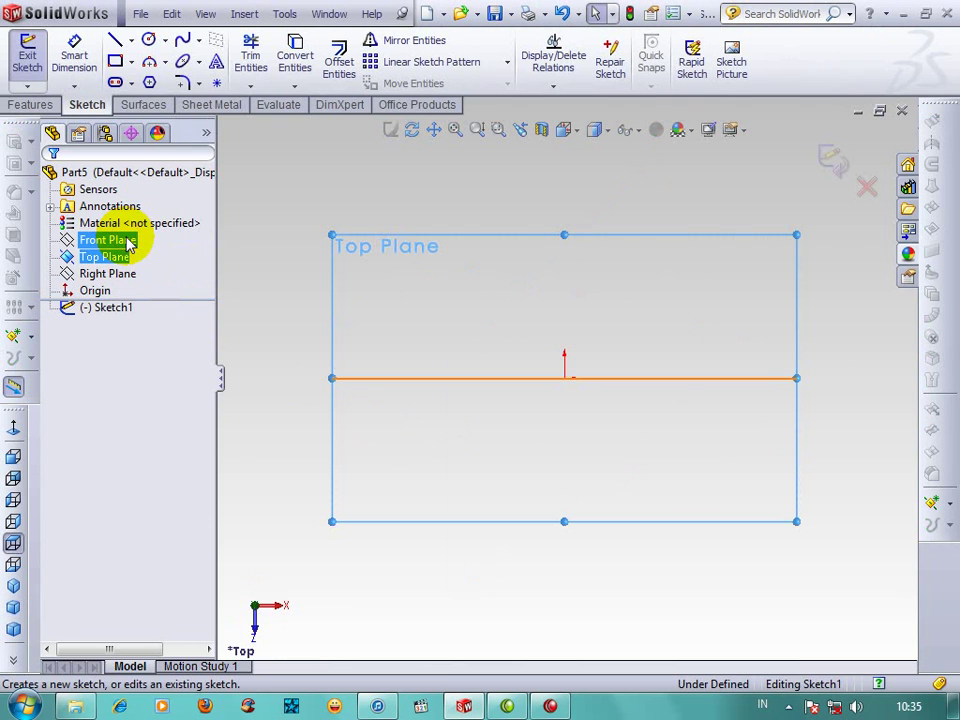
# Step: Draw a circle of radius about 54.19 centred on the origin and turn it into a planar surface
pyautogui.click(149, 40)
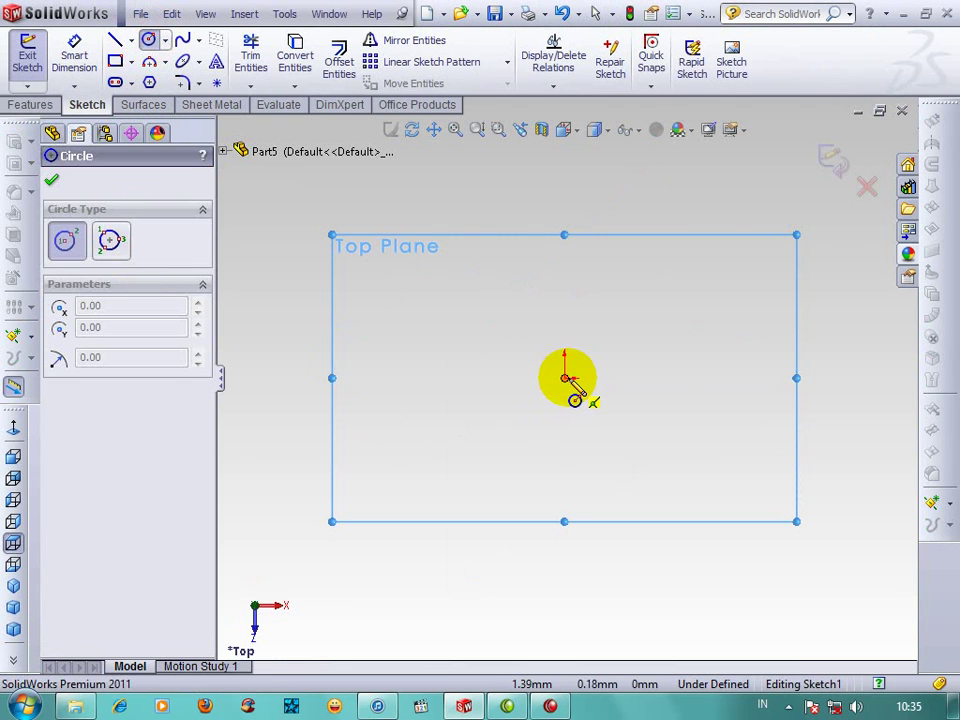
pyautogui.click(566, 378)
pyautogui.click(424, 370)
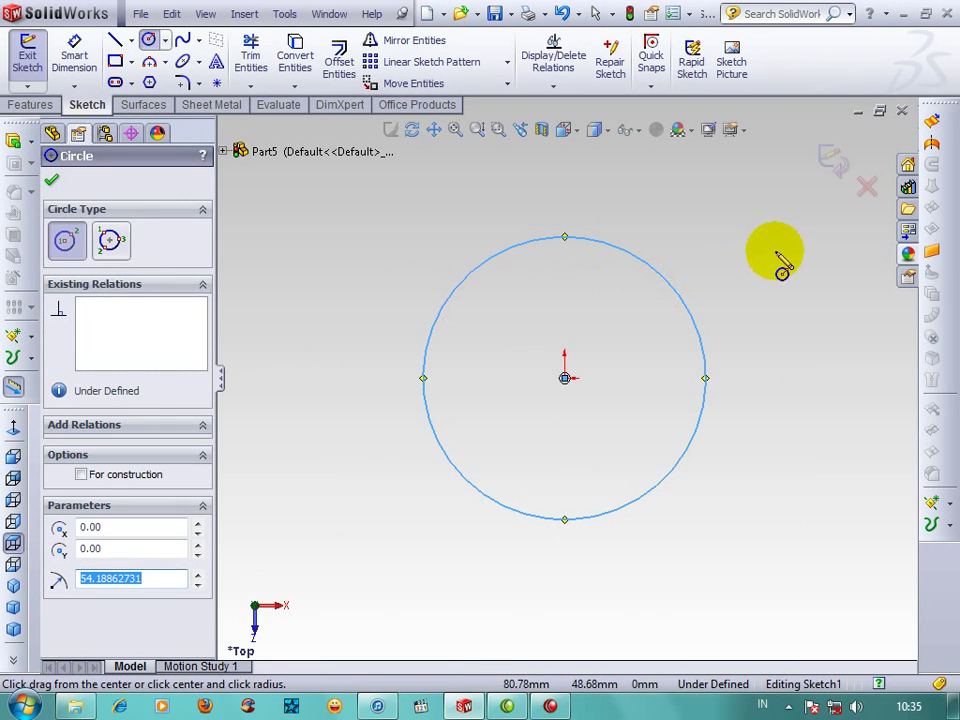
pyautogui.press('Escape')
pyautogui.click(933, 256)
pyautogui.click(828, 158)
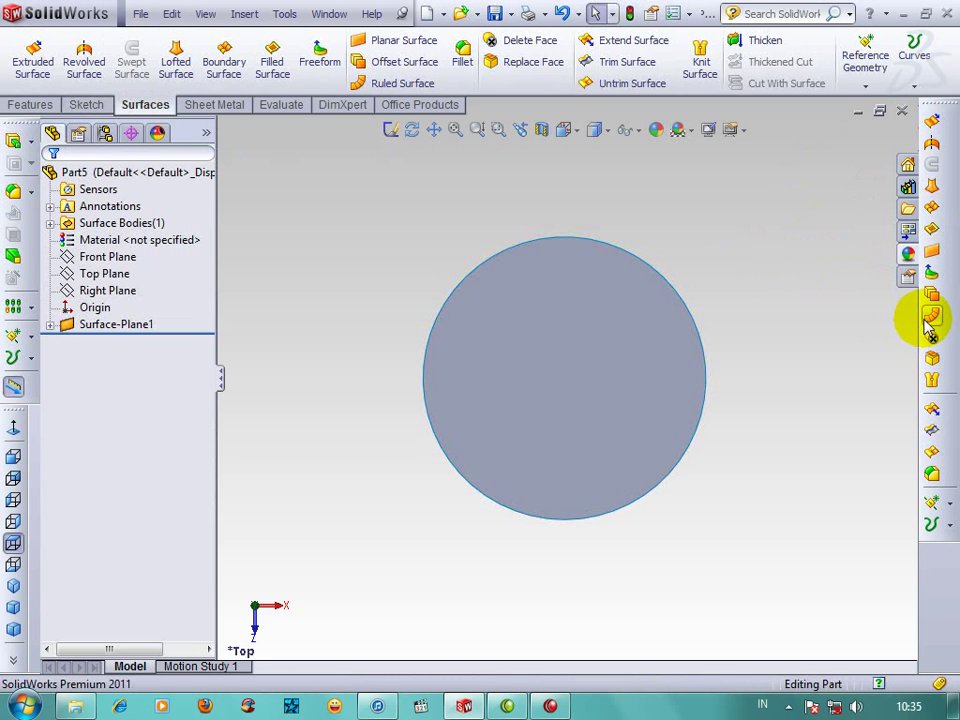
# Step: Add a ruled surface normal to the disc's circular edge, 50 mm tall, as the cylinder wall
pyautogui.click(927, 318)
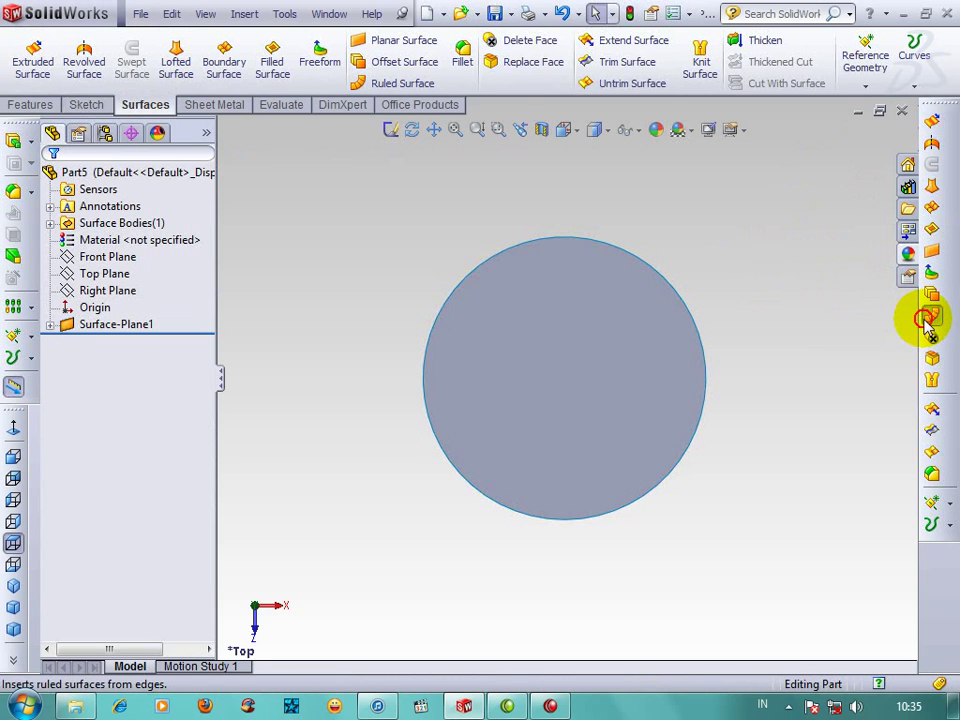
pyautogui.click(683, 299)
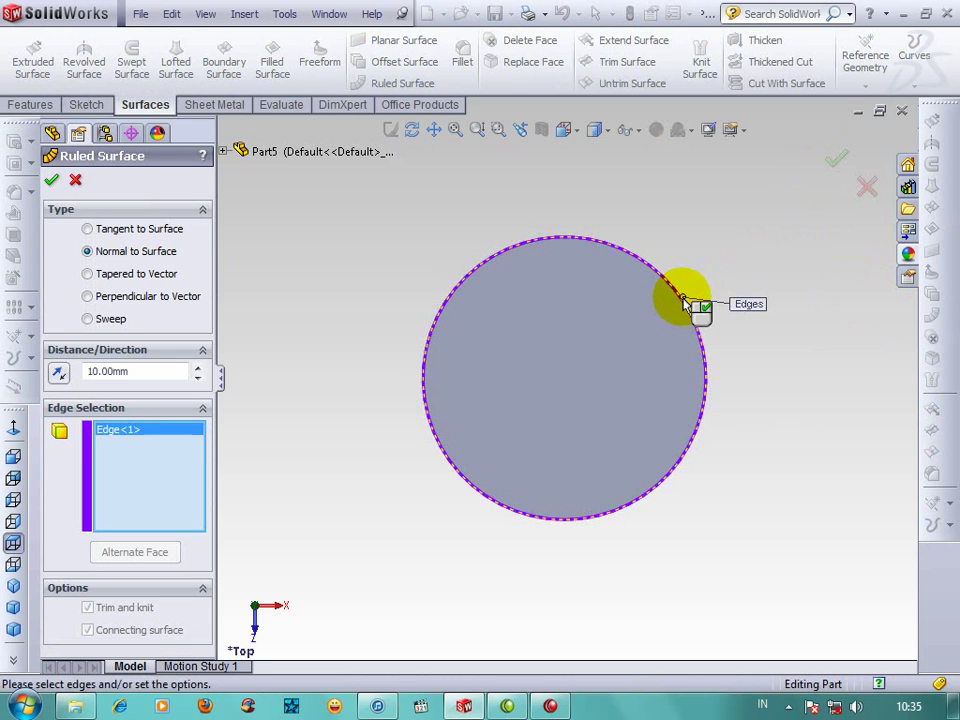
pyautogui.hotkey('ctrl', '1')
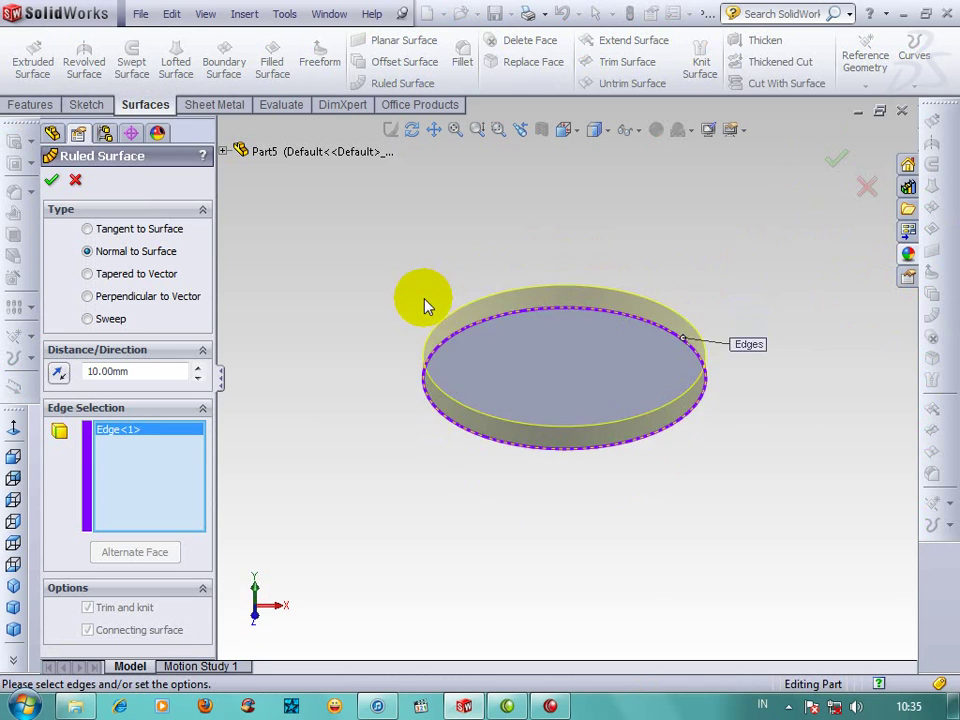
pyautogui.moveTo(133, 371); pyautogui.dragTo(5, 372)
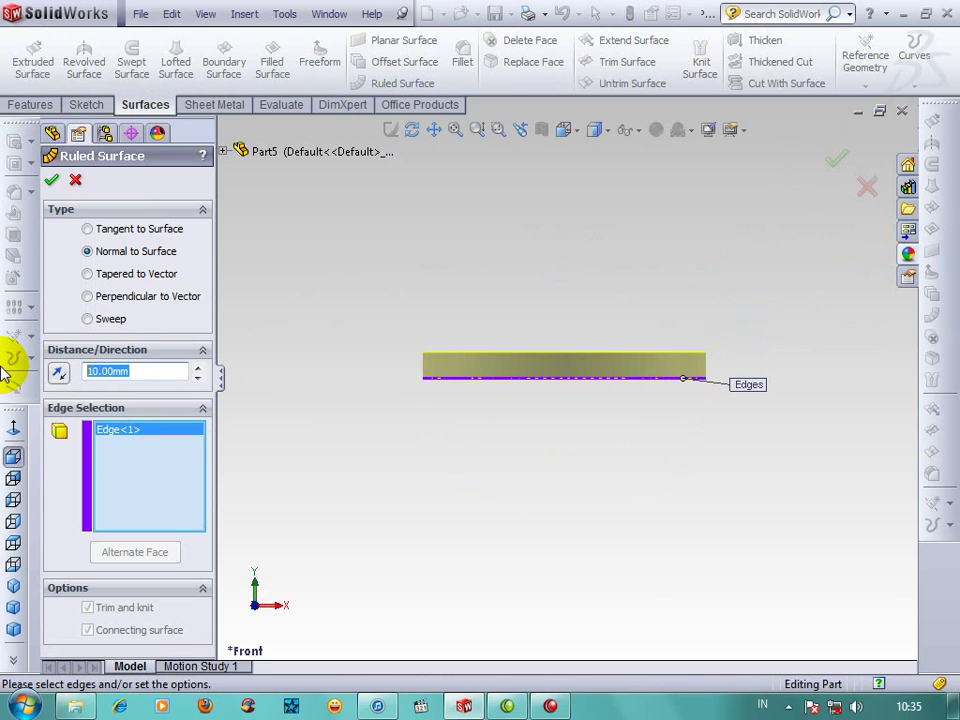
pyautogui.write('50')
pyautogui.press('Return')
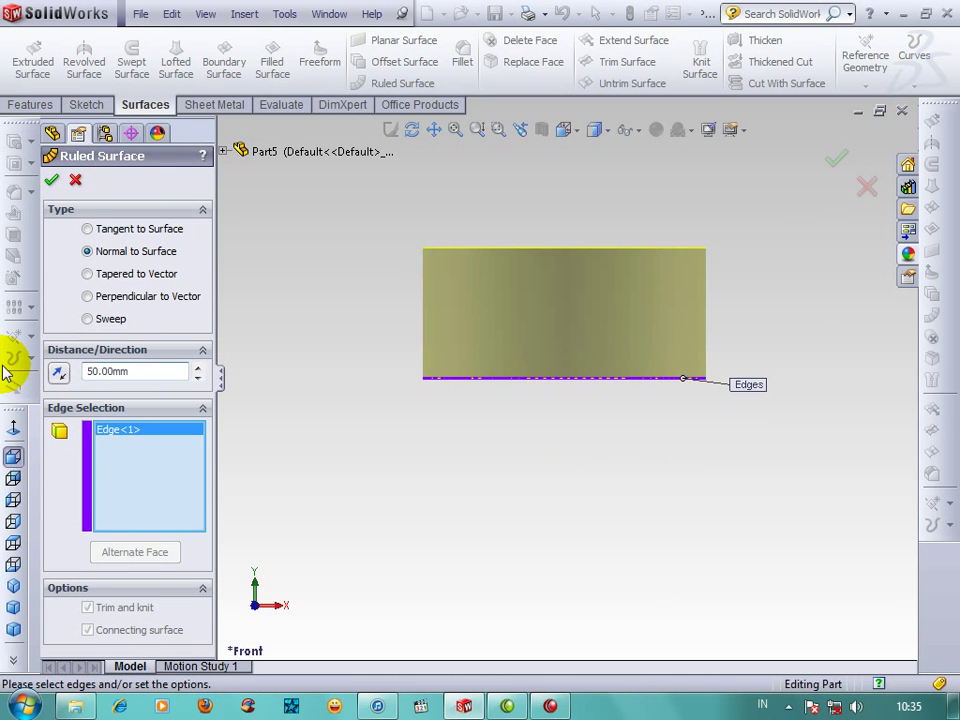
pyautogui.hotkey('ctrl', '7')
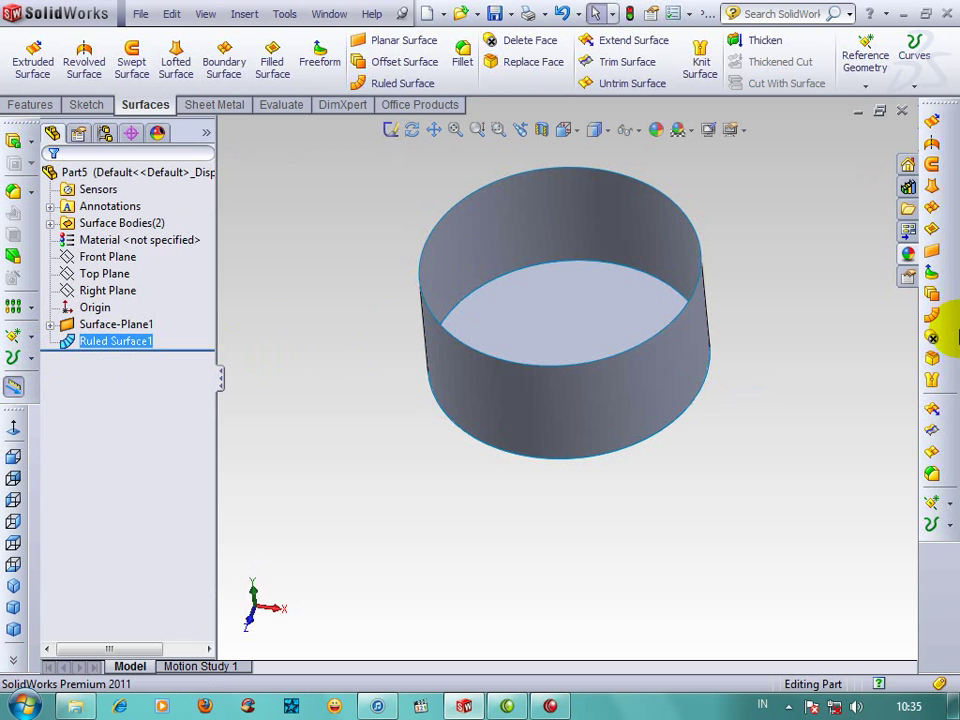
# Step: Add a 10 mm reversed ruled surface on the cylinder's top edge as an outward flange
pyautogui.click(929, 316)
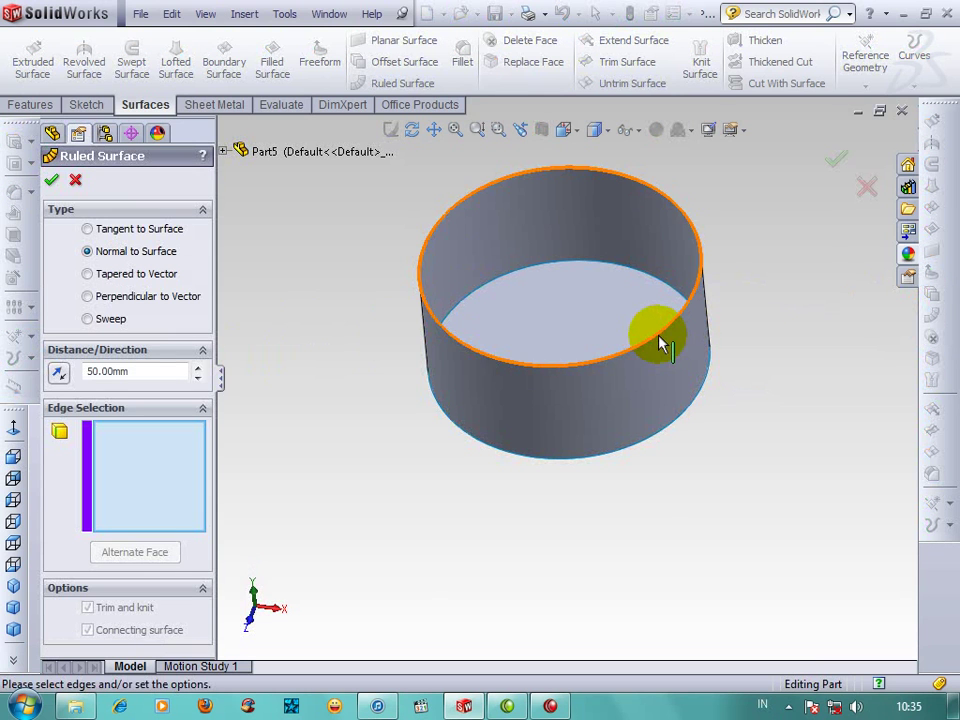
pyautogui.click(660, 343)
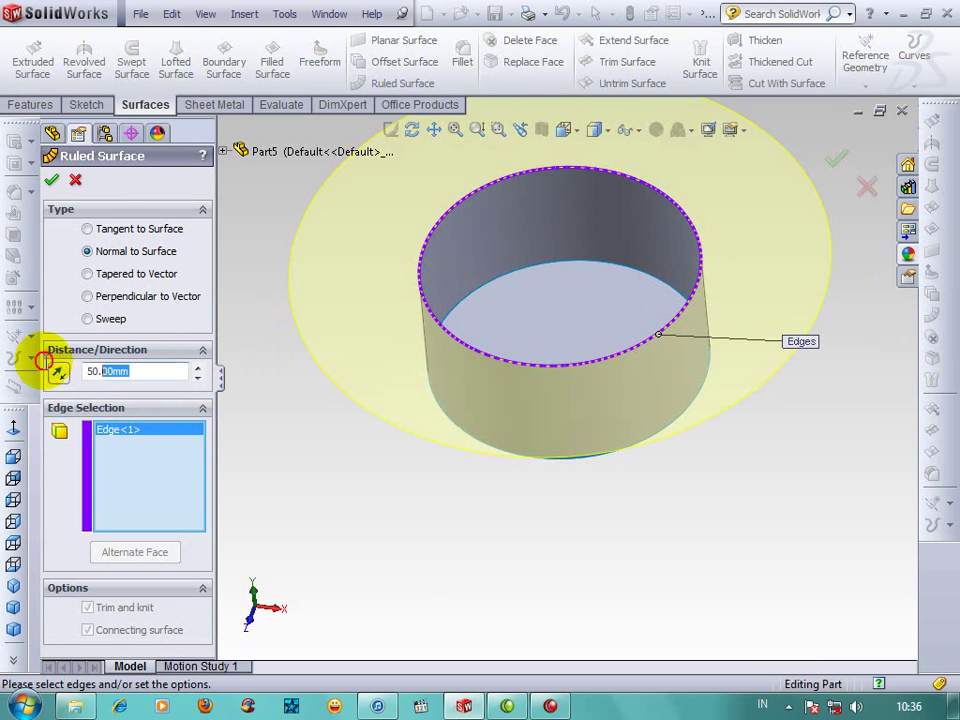
pyautogui.click(44, 362)
pyautogui.write('10')
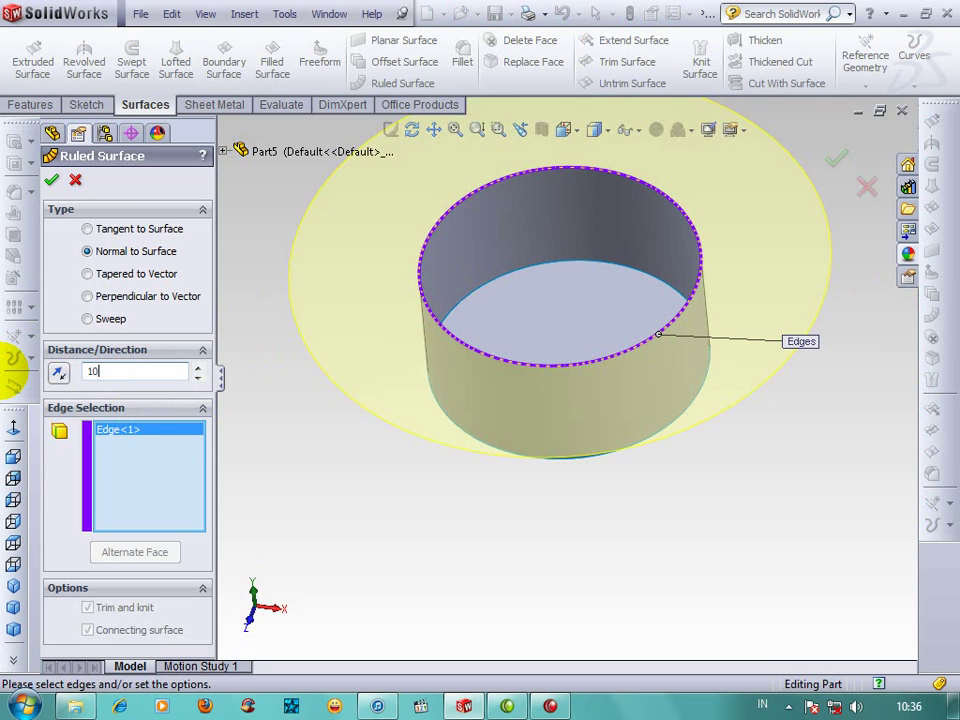
pyautogui.press('Return')
pyautogui.press('Return')
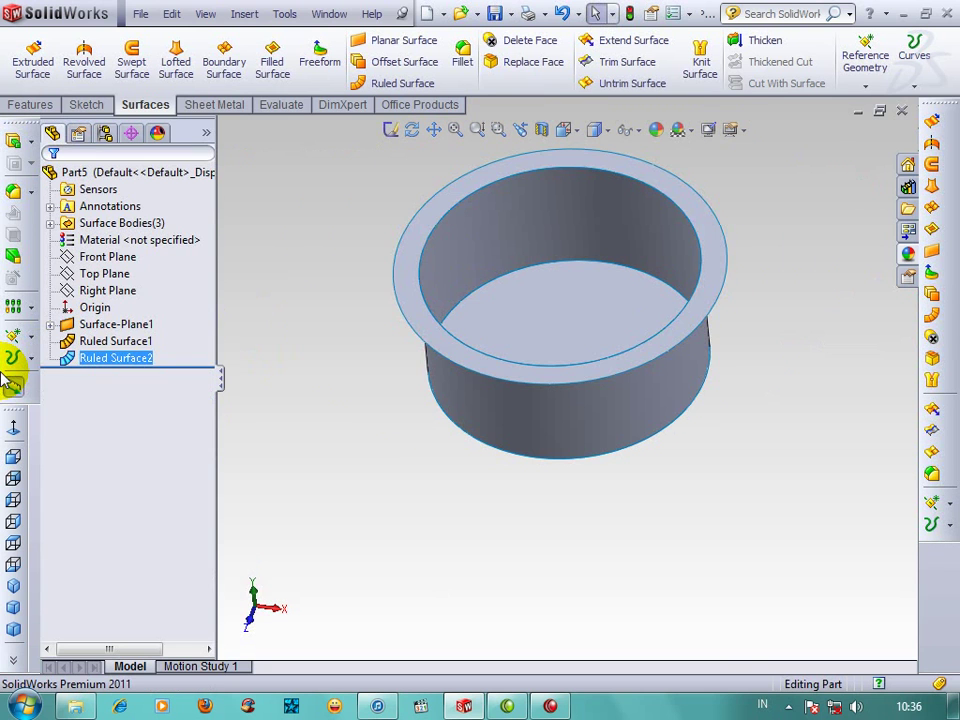
pyautogui.moveTo(300, 382)
pyautogui.mouseDown(button='middle')
pyautogui.moveTo(767, 384)
pyautogui.moveTo(820, 364)
pyautogui.mouseUp(button='middle')
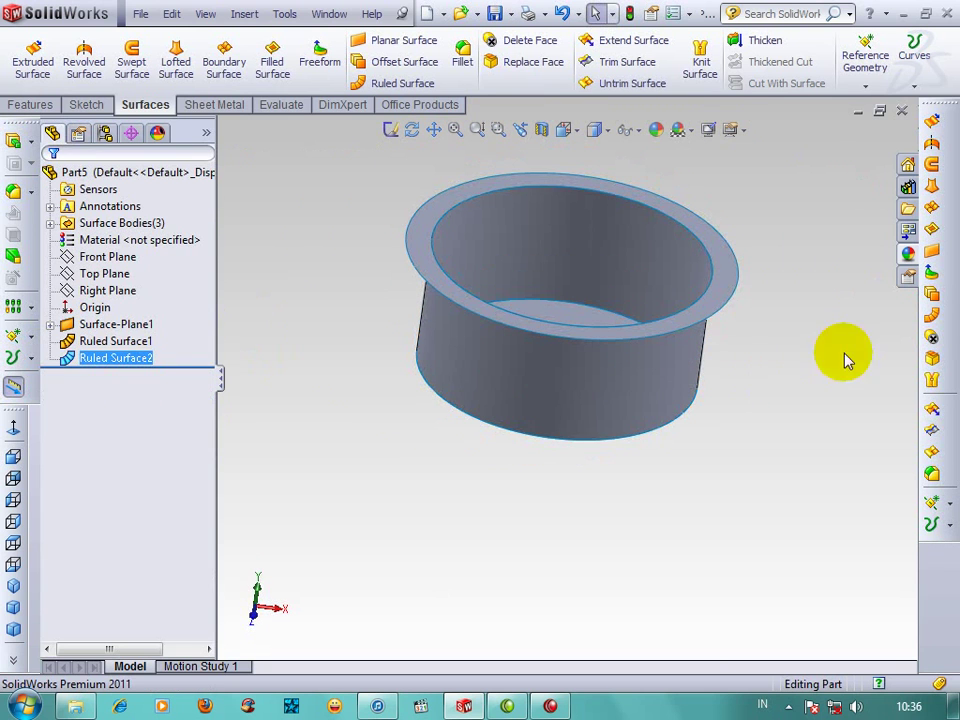
# Step: Add a 20 mm ruled surface wall rising from the flange's outer edge
pyautogui.click(928, 317)
pyautogui.click(731, 302)
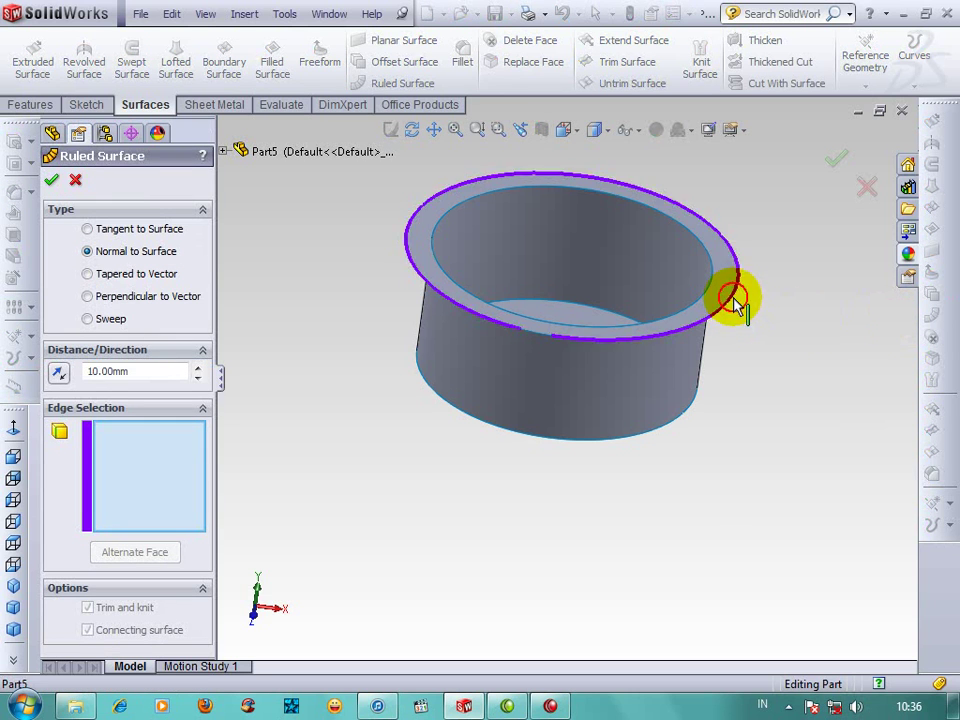
pyautogui.doubleClick(140, 370)
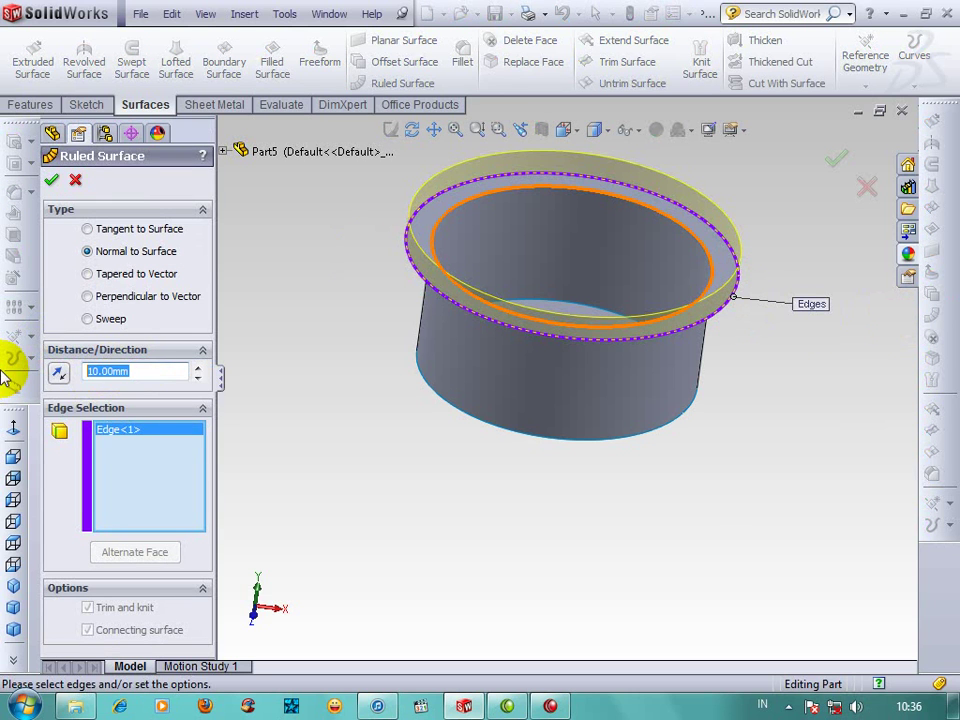
pyautogui.write('20')
pyautogui.press('Return')
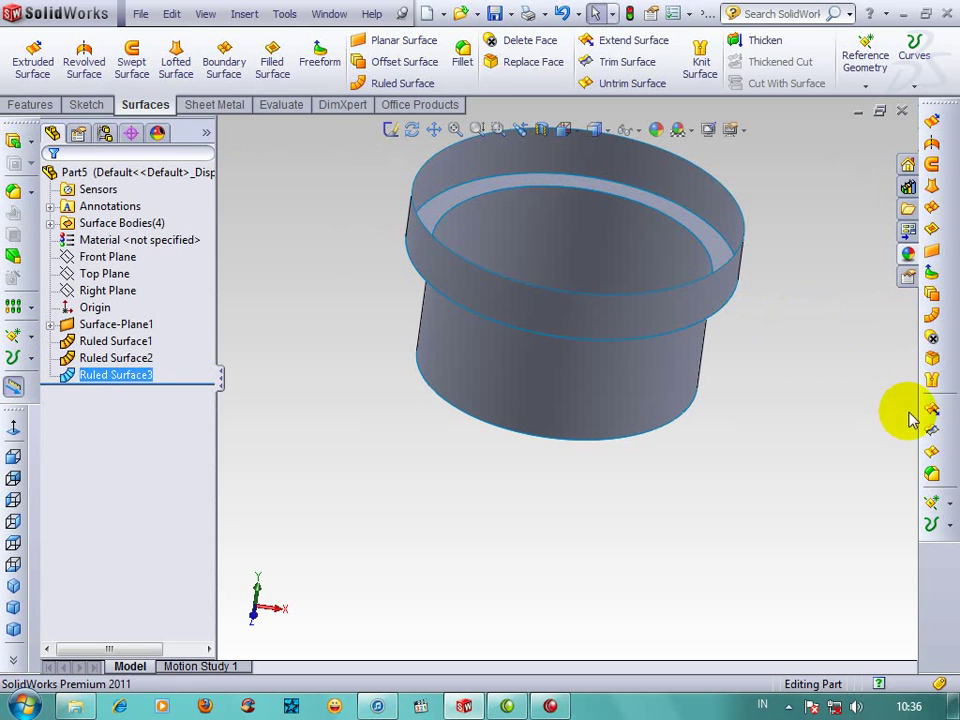
pyautogui.click(864, 54)
# Step: Create Axis1 from the Right Plane and Front Plane intersection through the part's centre
pyautogui.click(842, 122)
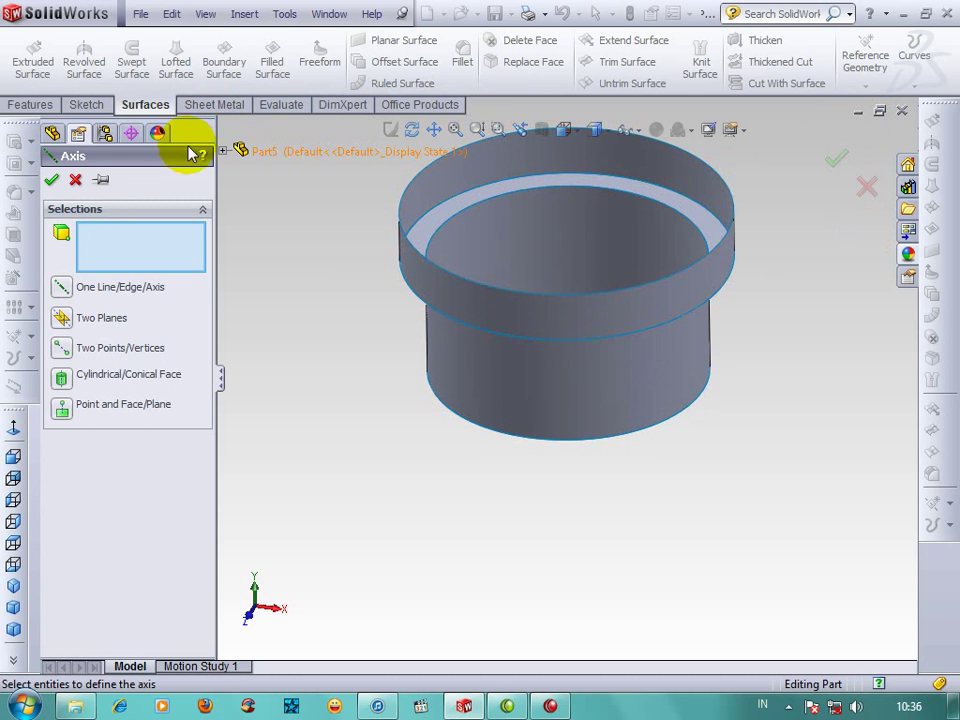
pyautogui.click(220, 149)
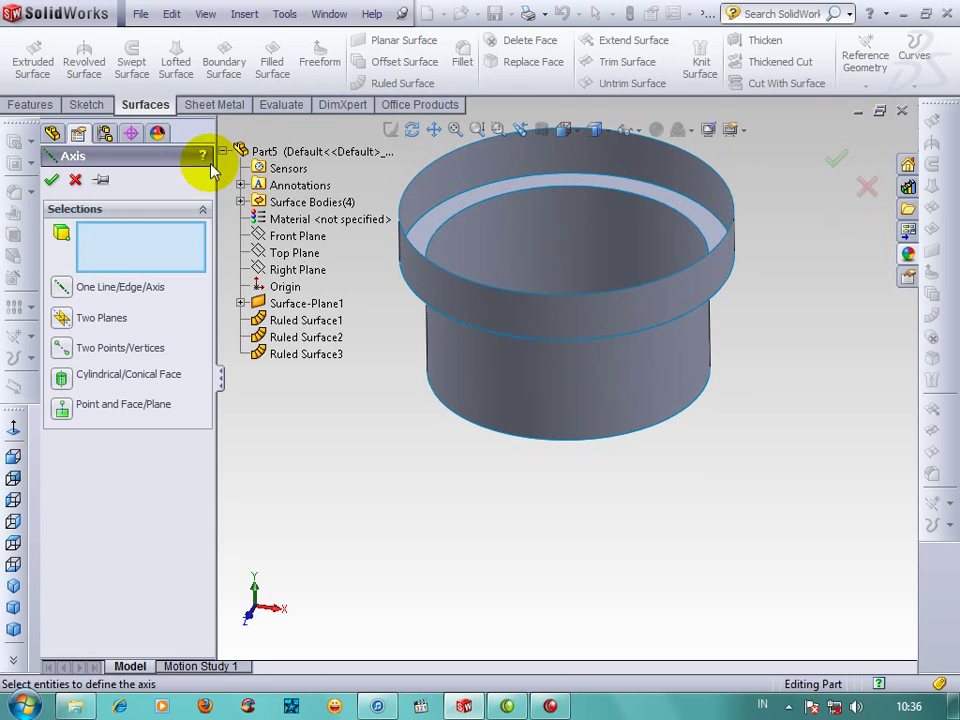
pyautogui.click(279, 240)
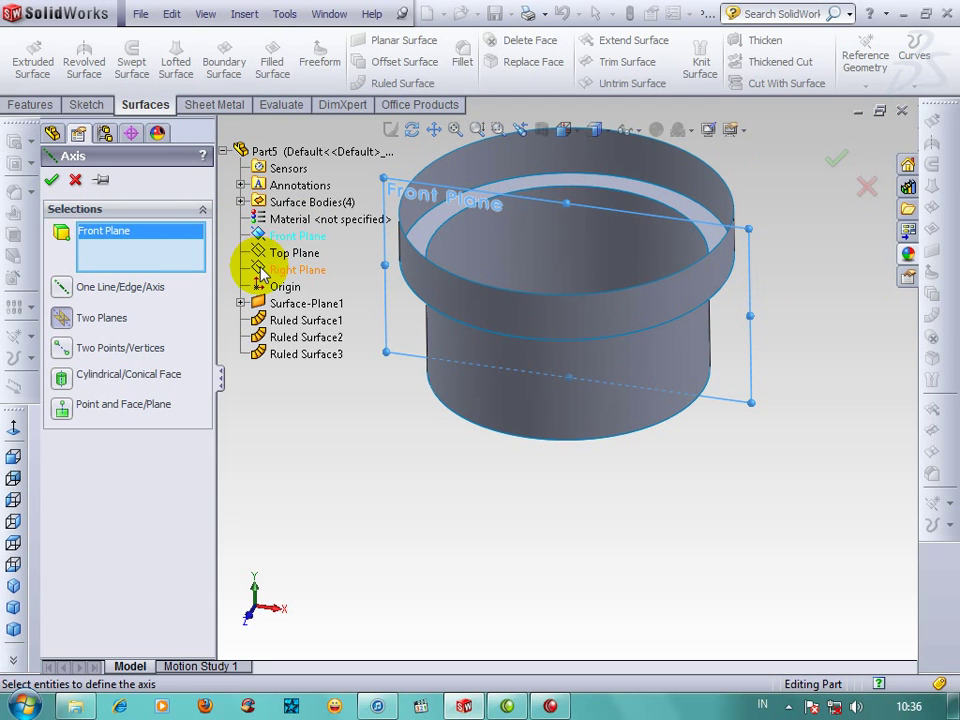
pyautogui.click(169, 236)
pyautogui.press('Delete')
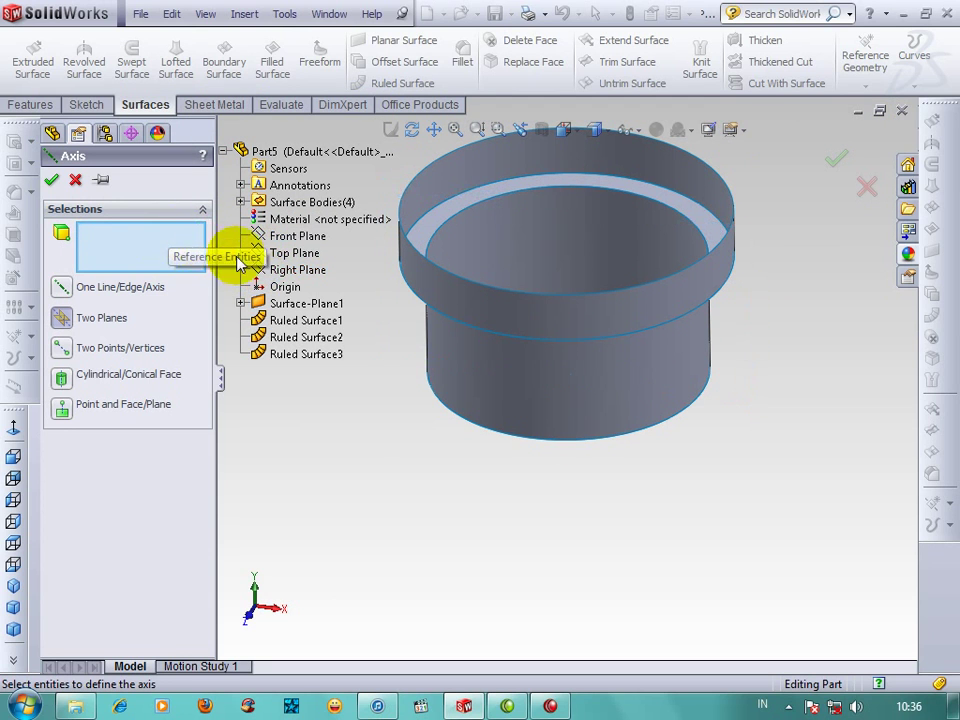
pyautogui.click(257, 270)
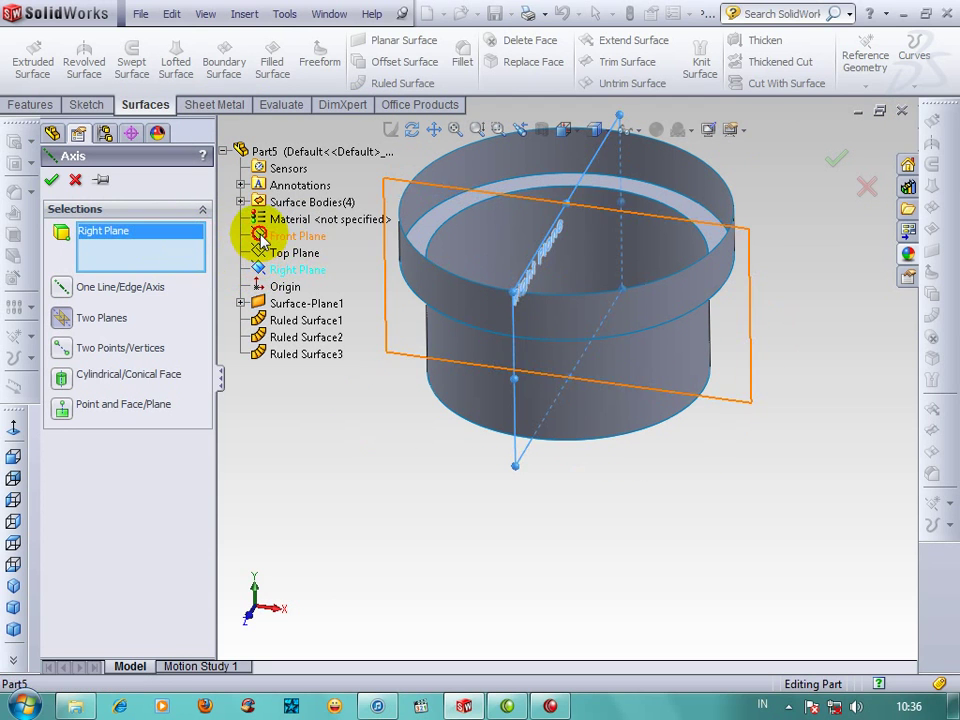
pyautogui.click(262, 238)
pyautogui.click(51, 180)
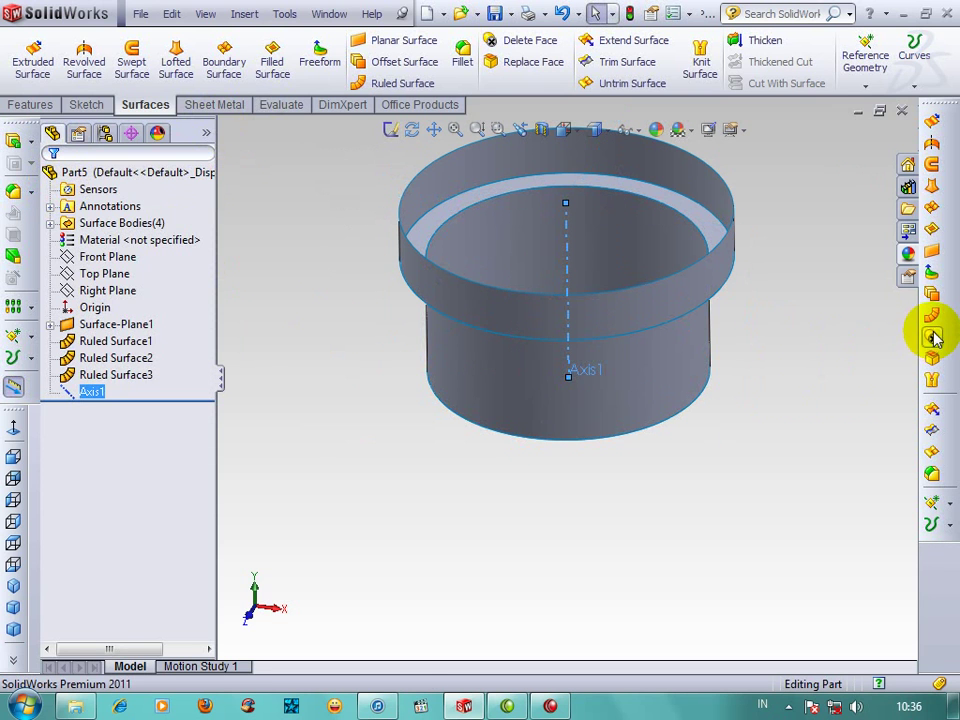
# Step: Add a 20 mm ruled surface on the top rim, tapered 45° to the Top Plane
pyautogui.click(933, 320)
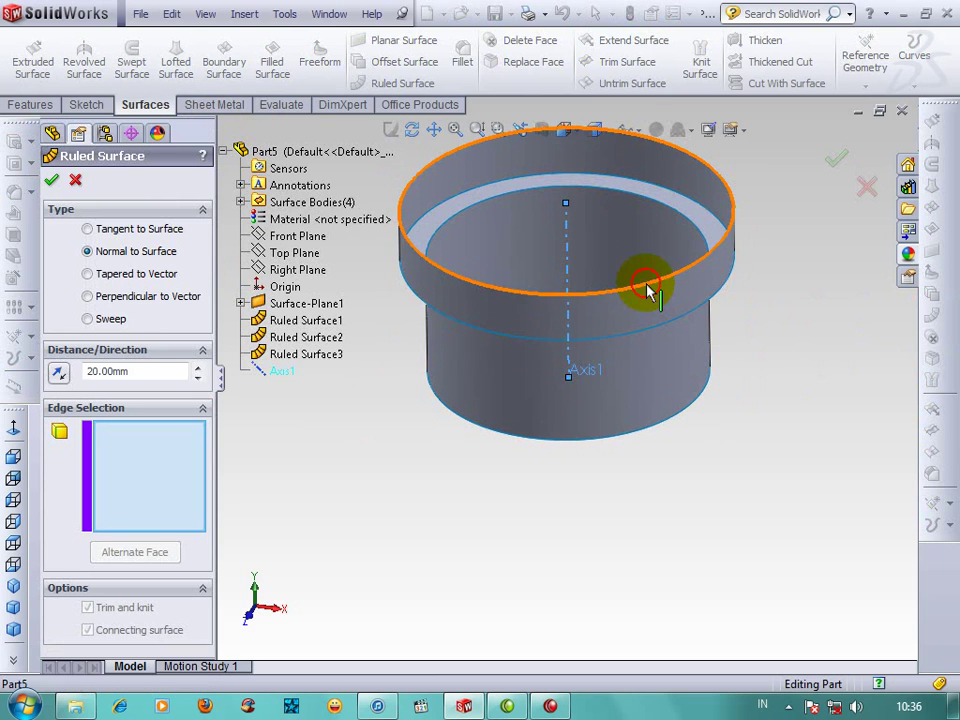
pyautogui.click(647, 290)
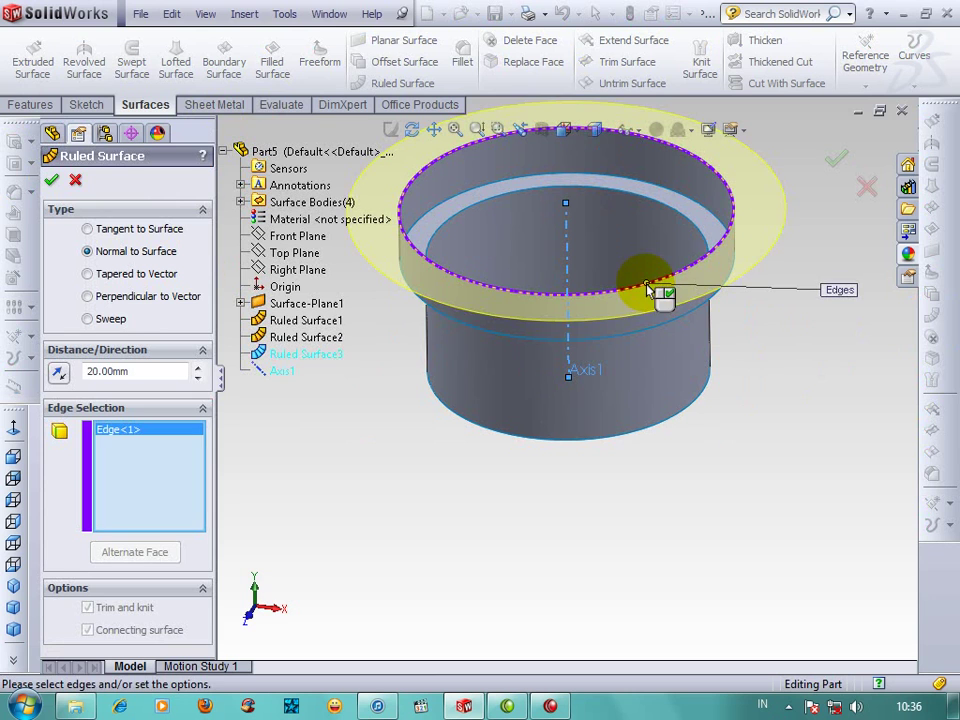
pyautogui.click(88, 274)
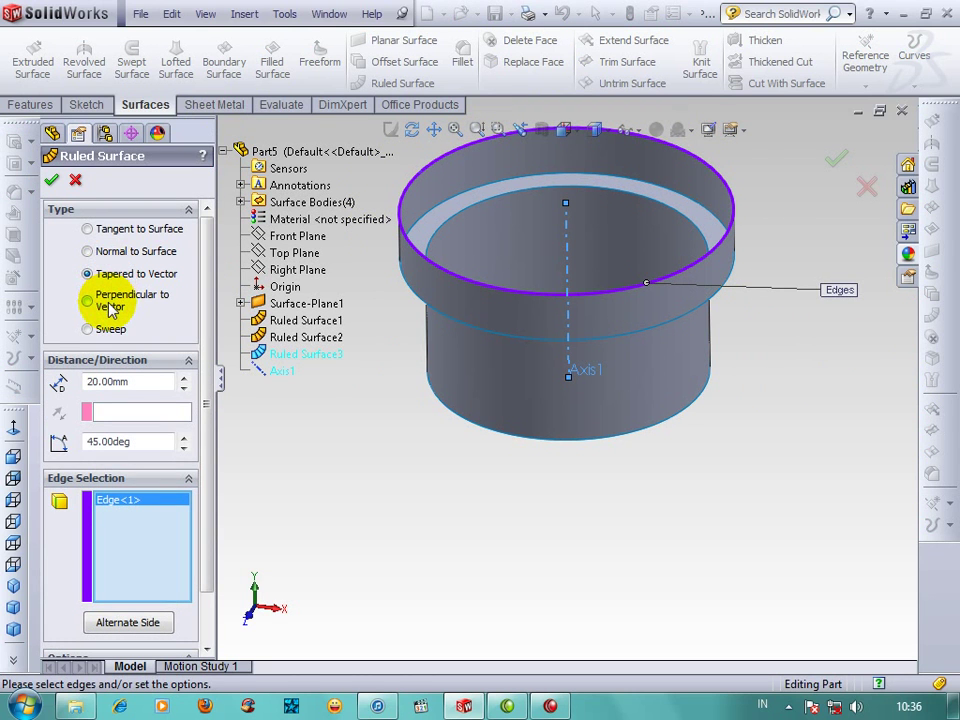
pyautogui.click(111, 411)
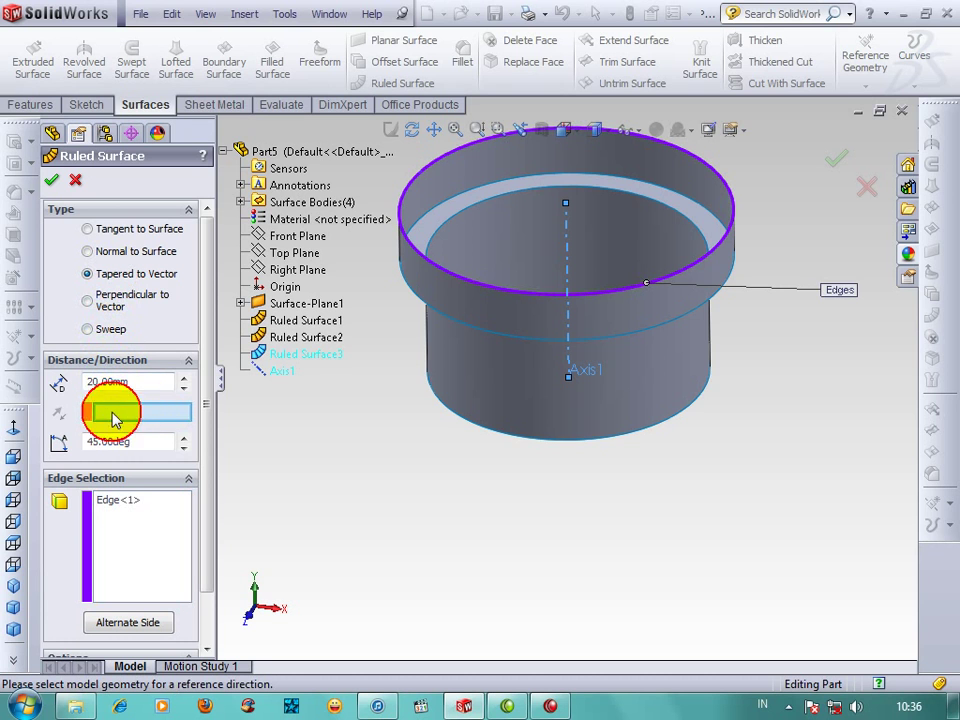
pyautogui.click(298, 255)
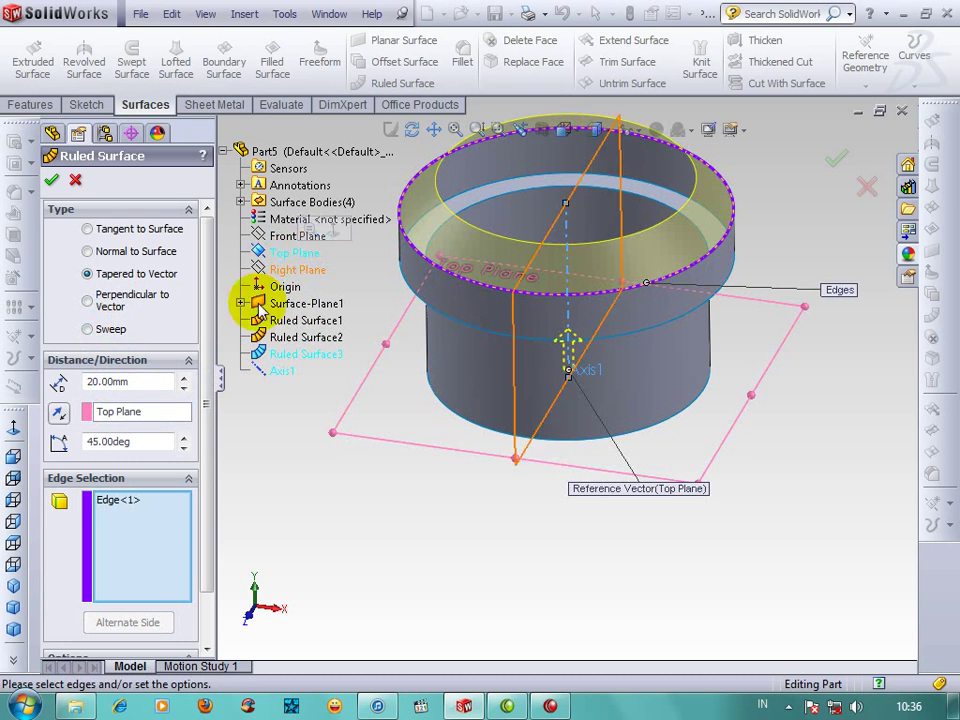
pyautogui.click(150, 382)
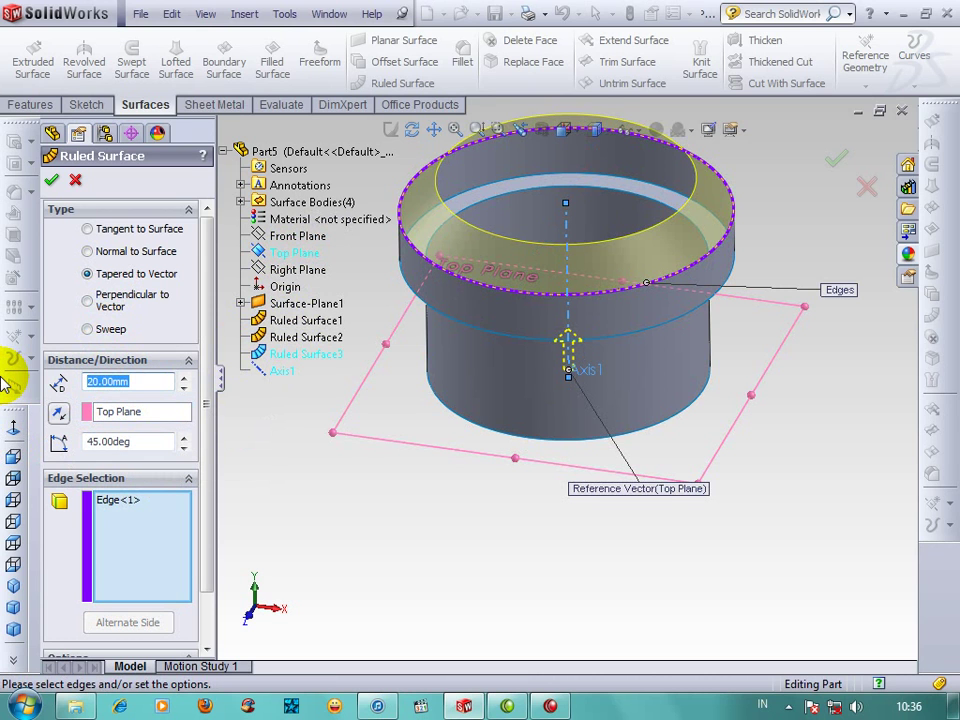
pyautogui.click(51, 180)
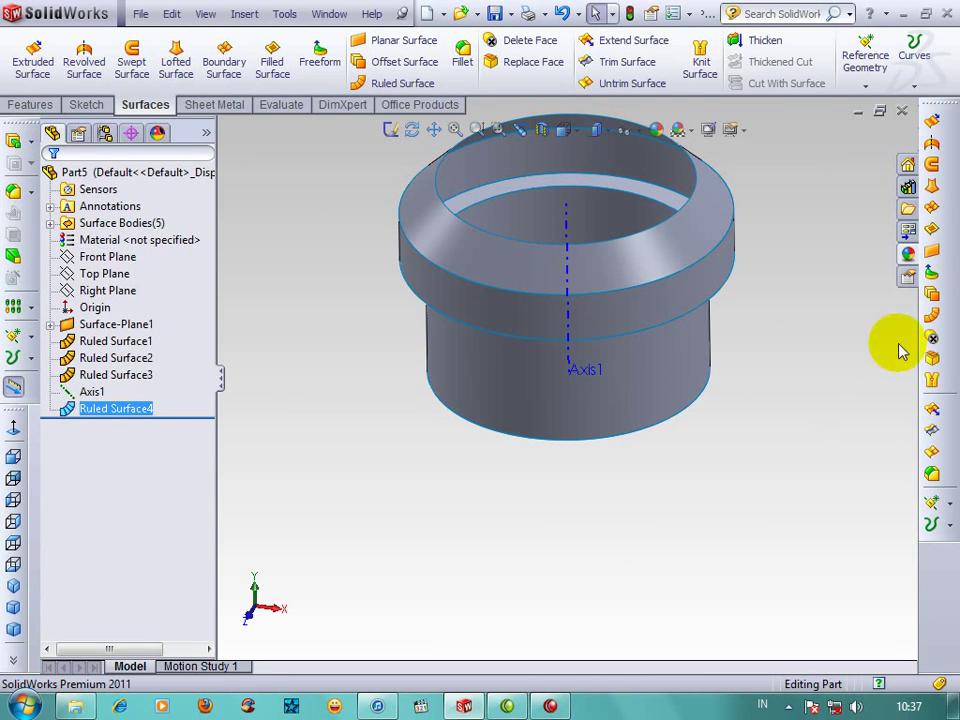
pyautogui.click(932, 255)
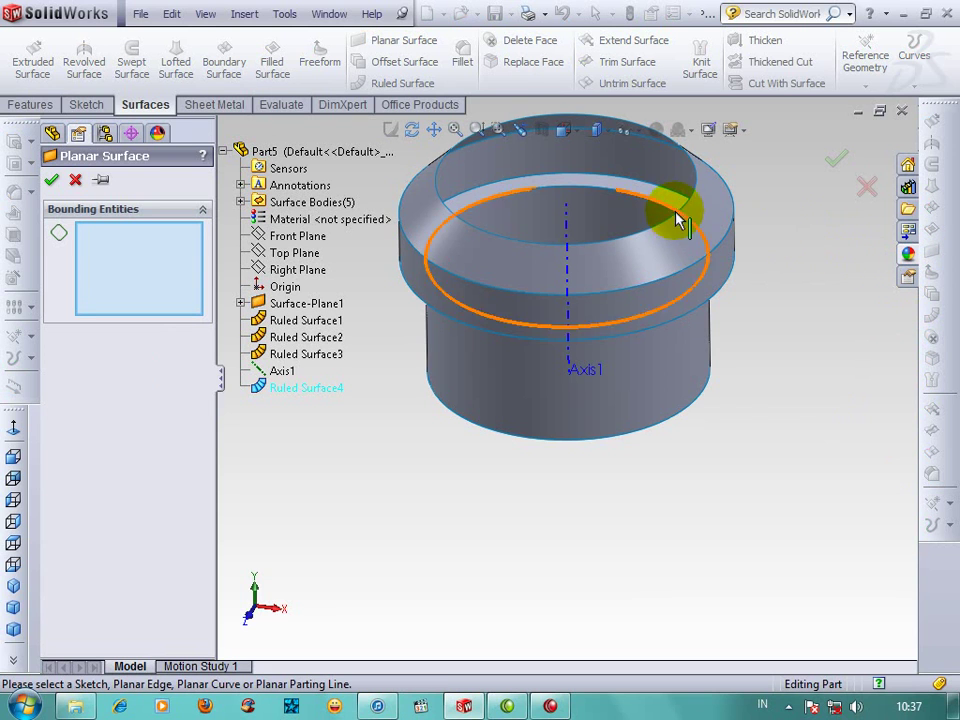
pyautogui.click(574, 252)
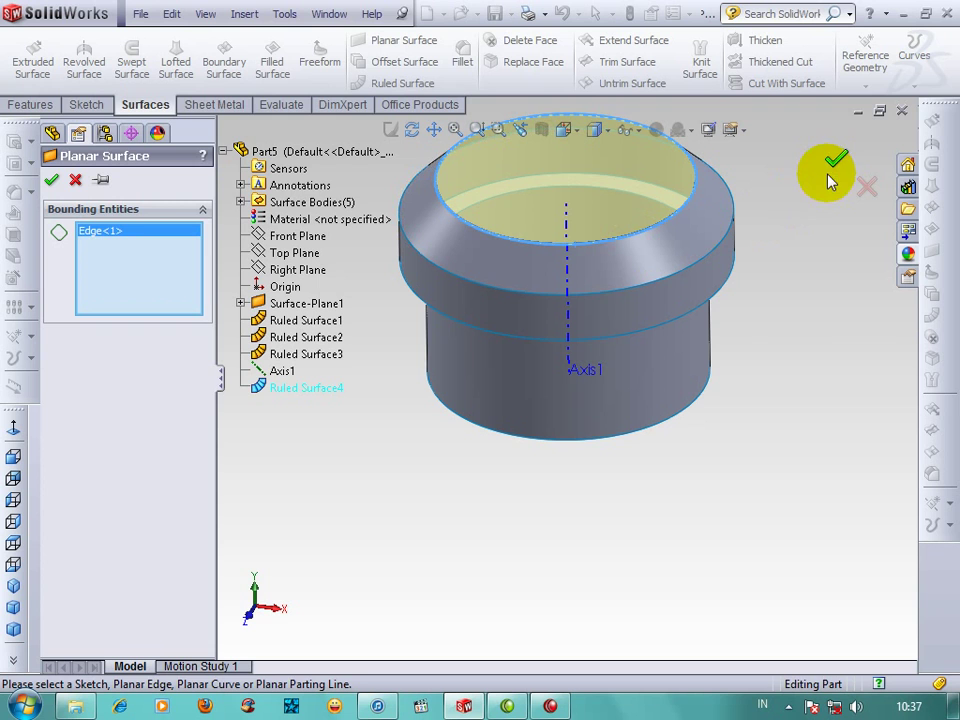
pyautogui.click(866, 186)
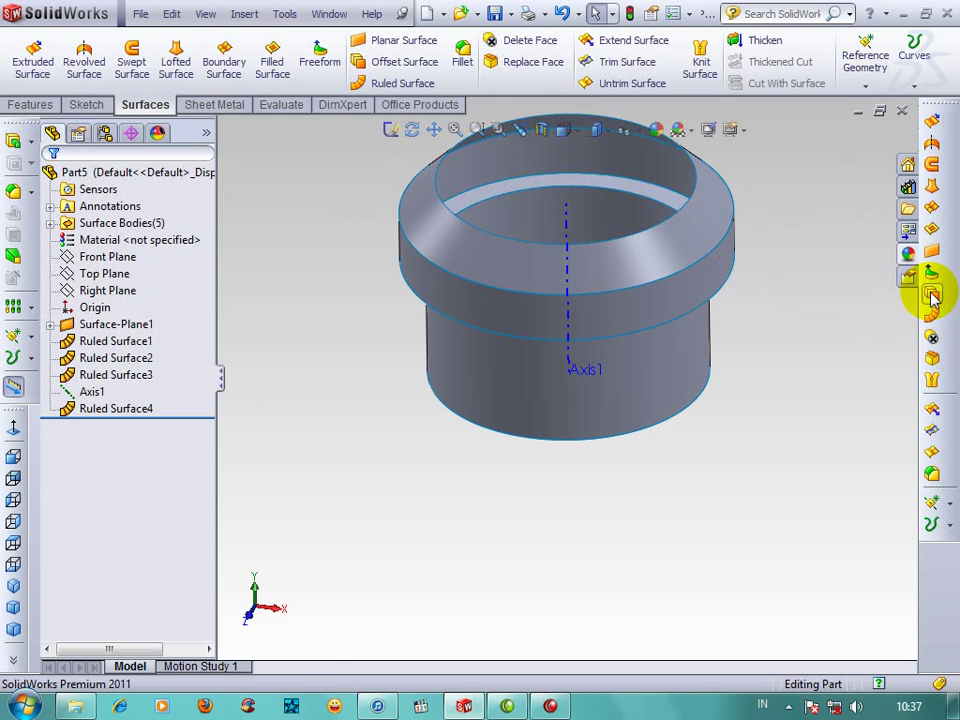
# Step: Add a 20 mm ruled ring perpendicular to Axis1 from the flared rim's top edge
pyautogui.click(930, 316)
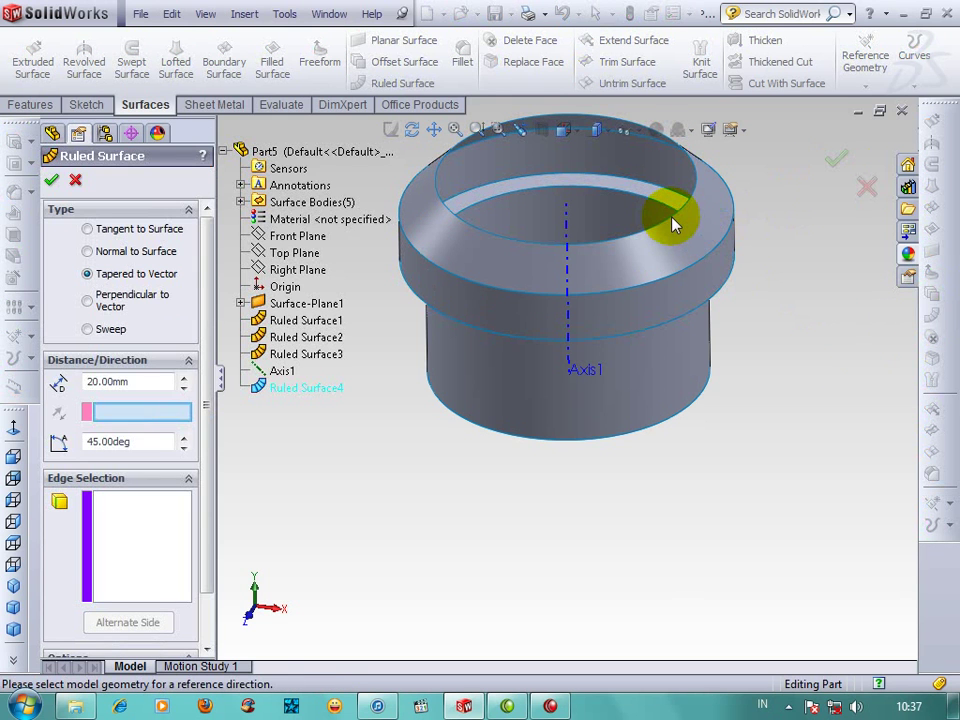
pyautogui.click(101, 302)
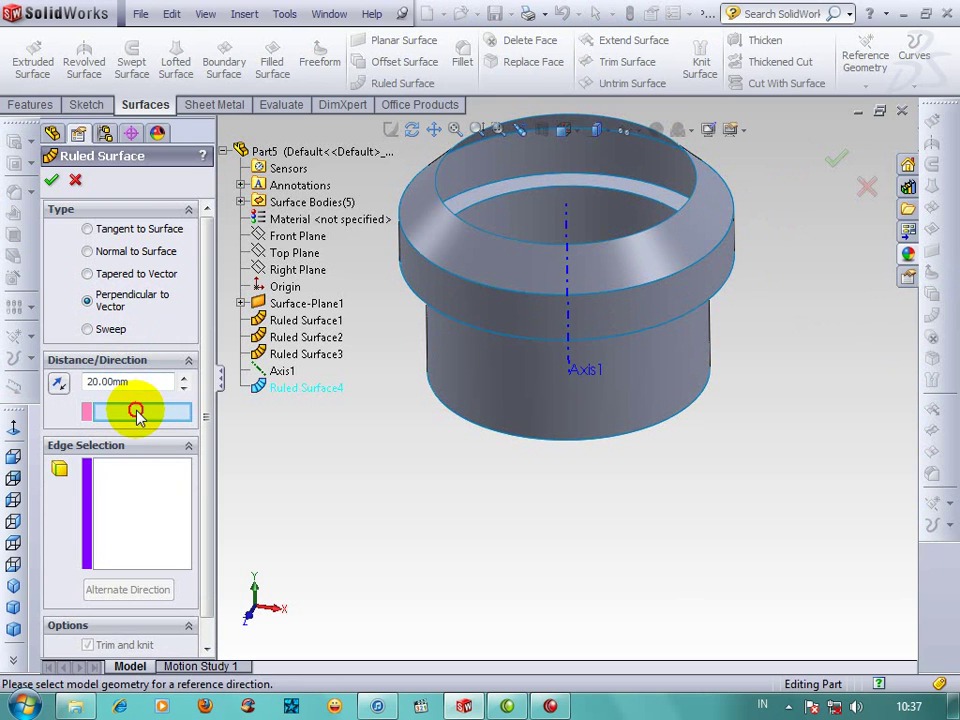
pyautogui.click(566, 272)
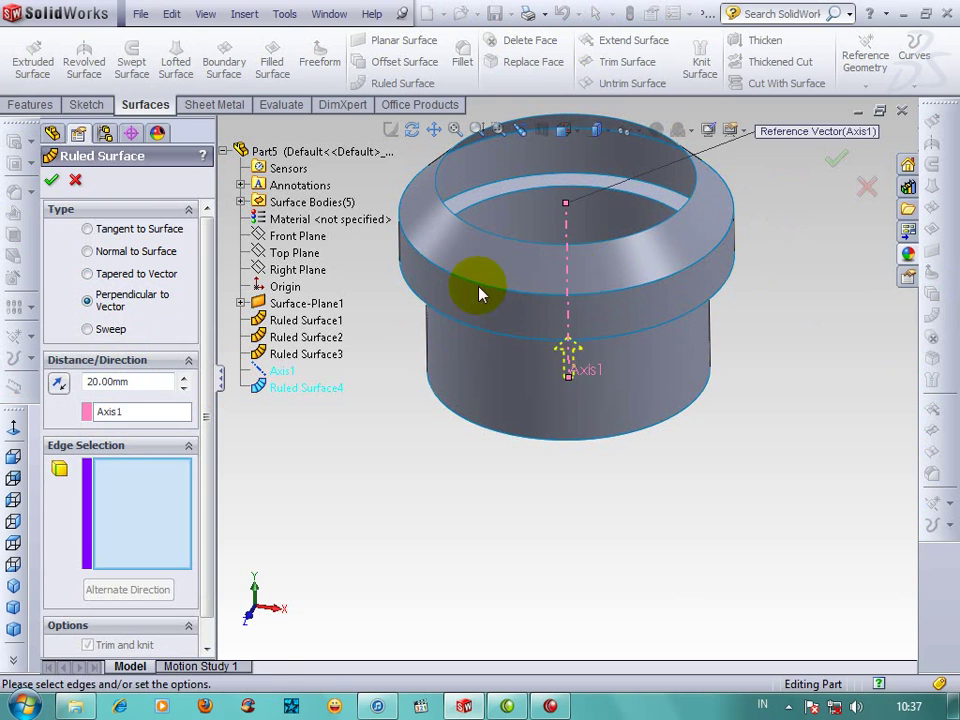
pyautogui.click(458, 224)
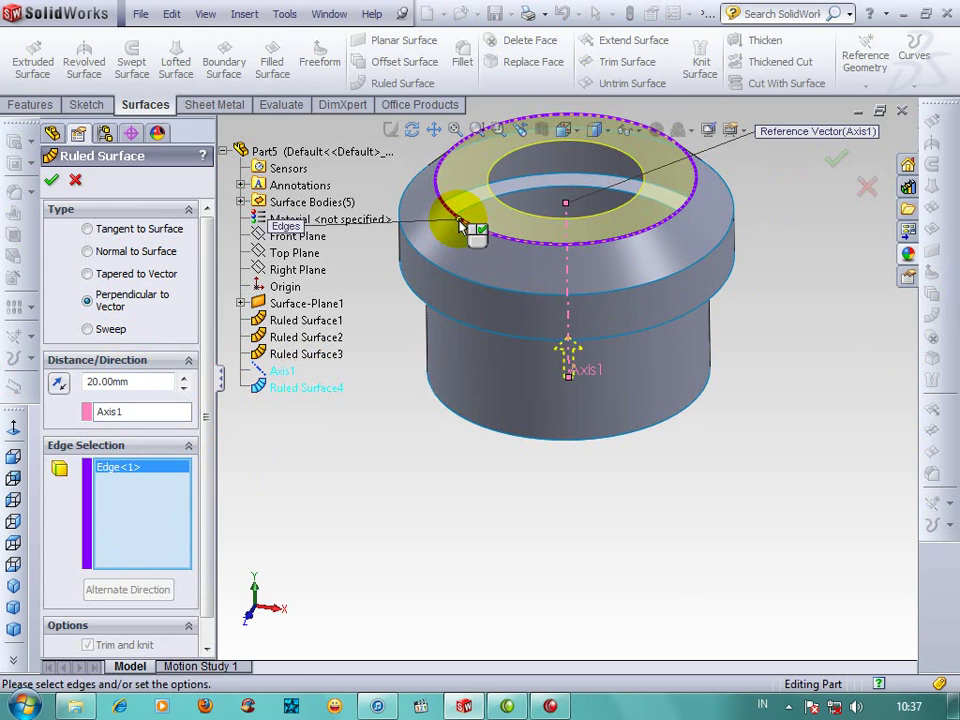
pyautogui.click(836, 162)
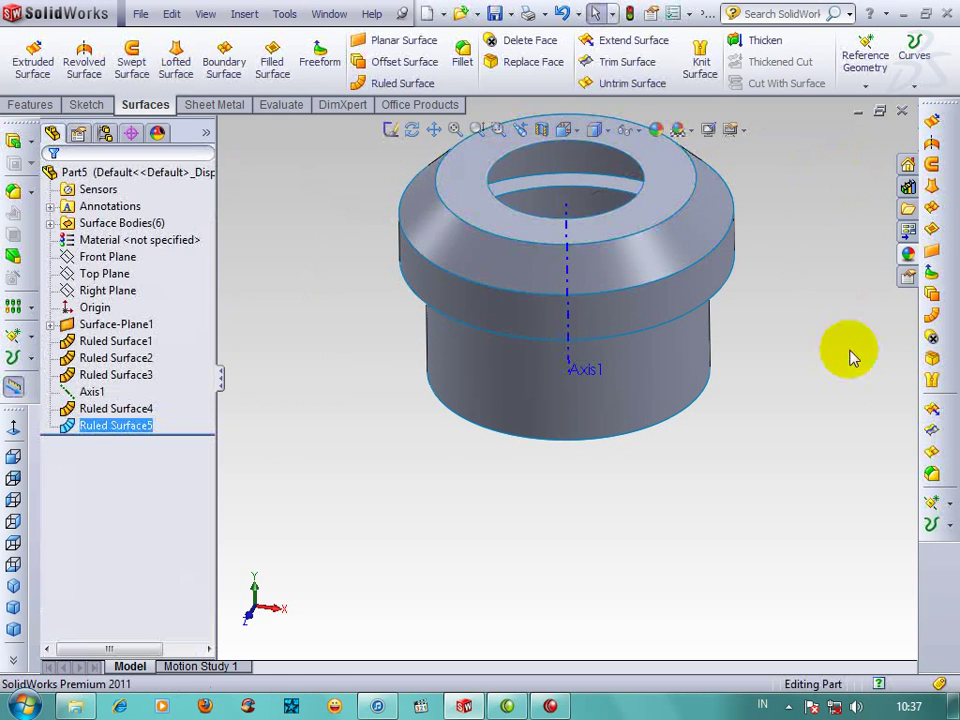
pyautogui.click(932, 316)
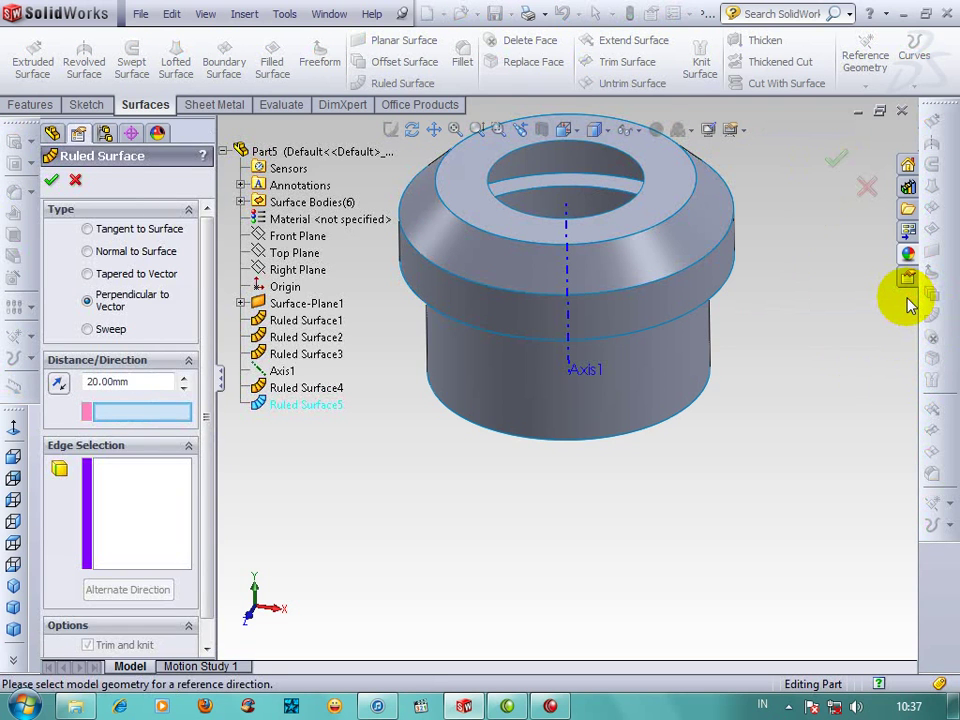
pyautogui.press('Escape')
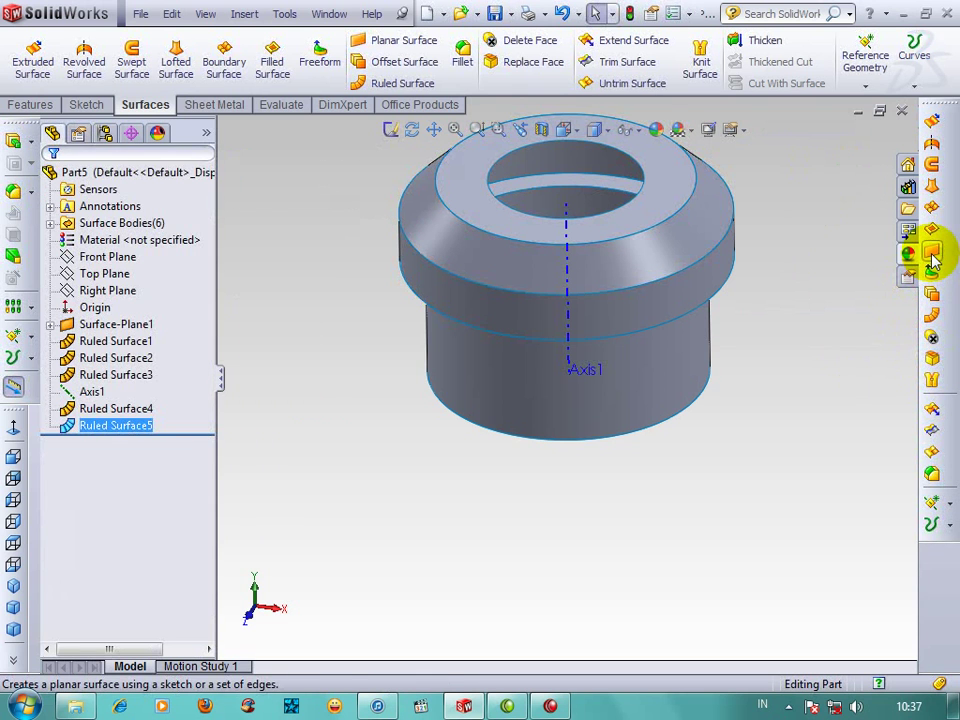
# Step: Cap the top opening with a planar surface bounded by the inner top circle
pyautogui.click(931, 257)
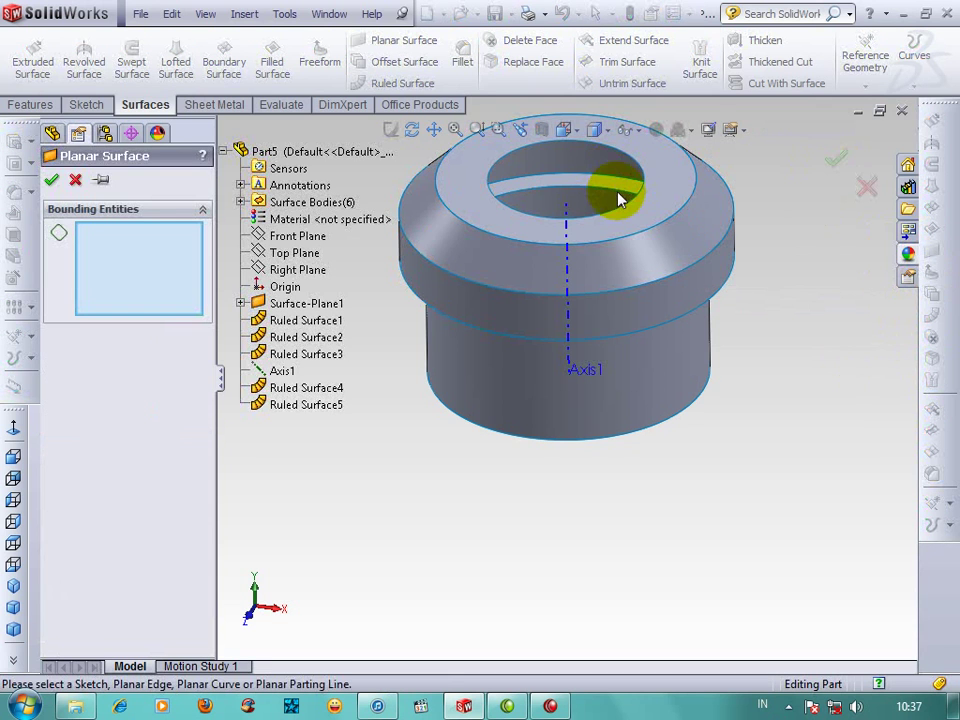
pyautogui.click(500, 200)
pyautogui.click(508, 178)
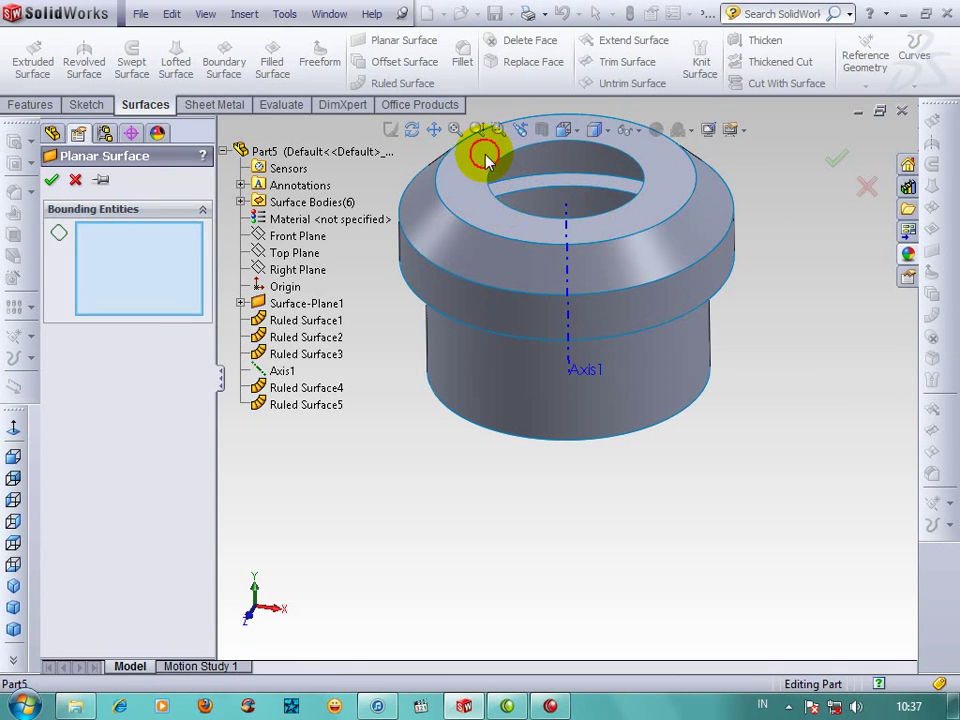
pyautogui.click(492, 172)
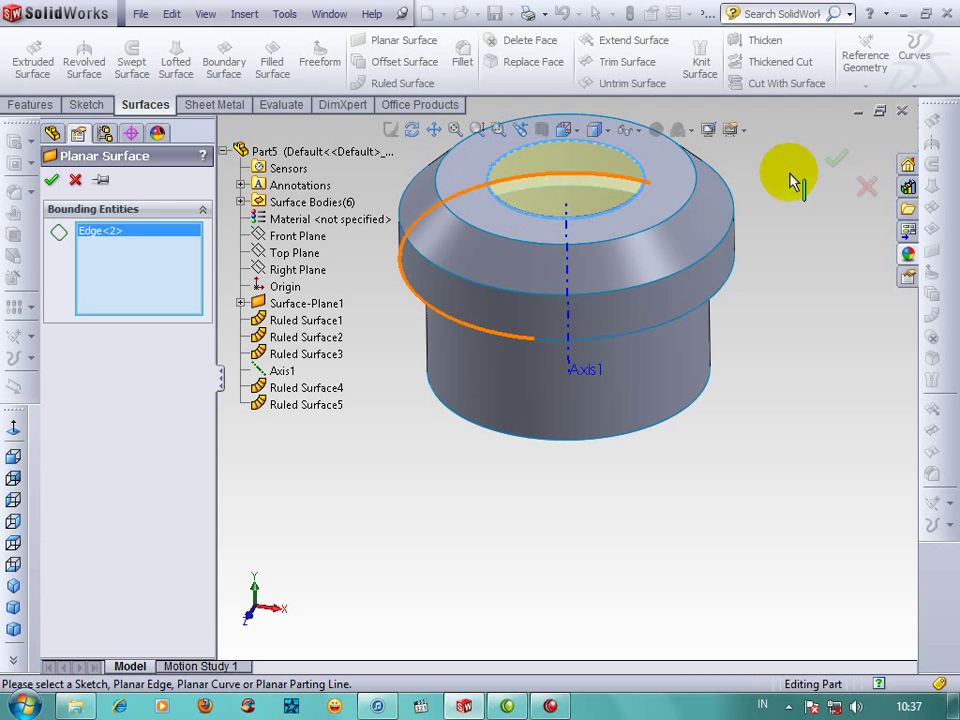
pyautogui.click(836, 160)
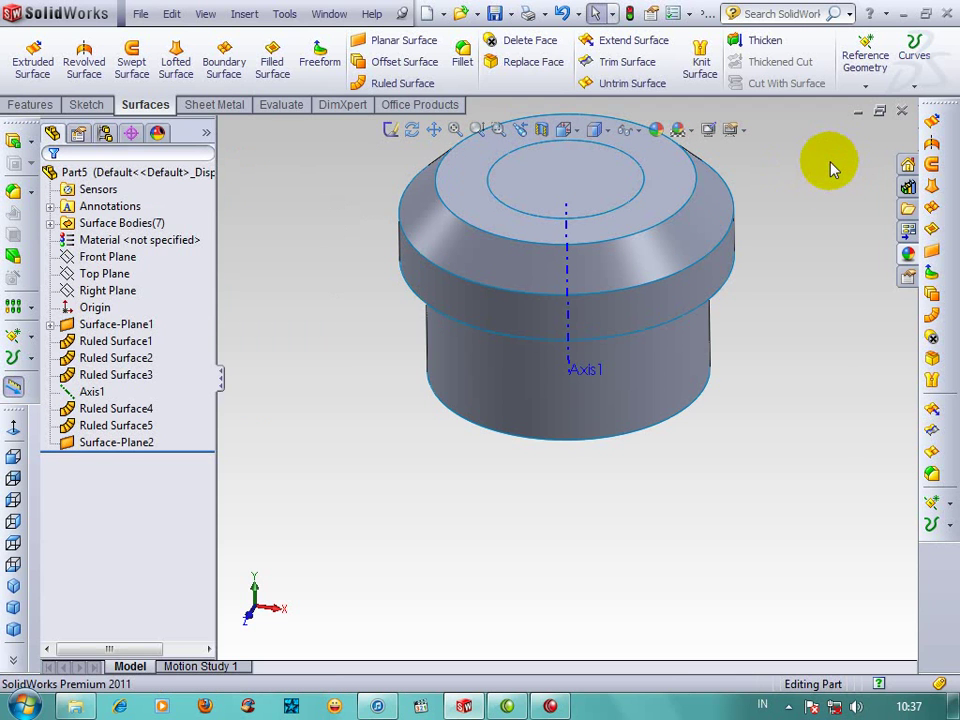
pyautogui.click(541, 137)
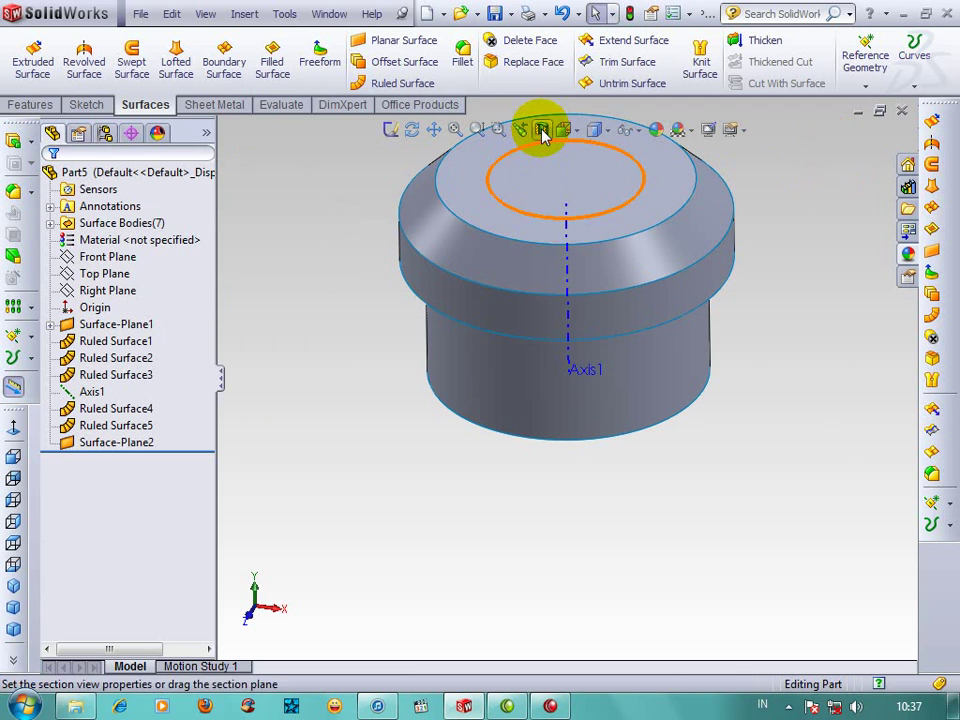
pyautogui.click(833, 156)
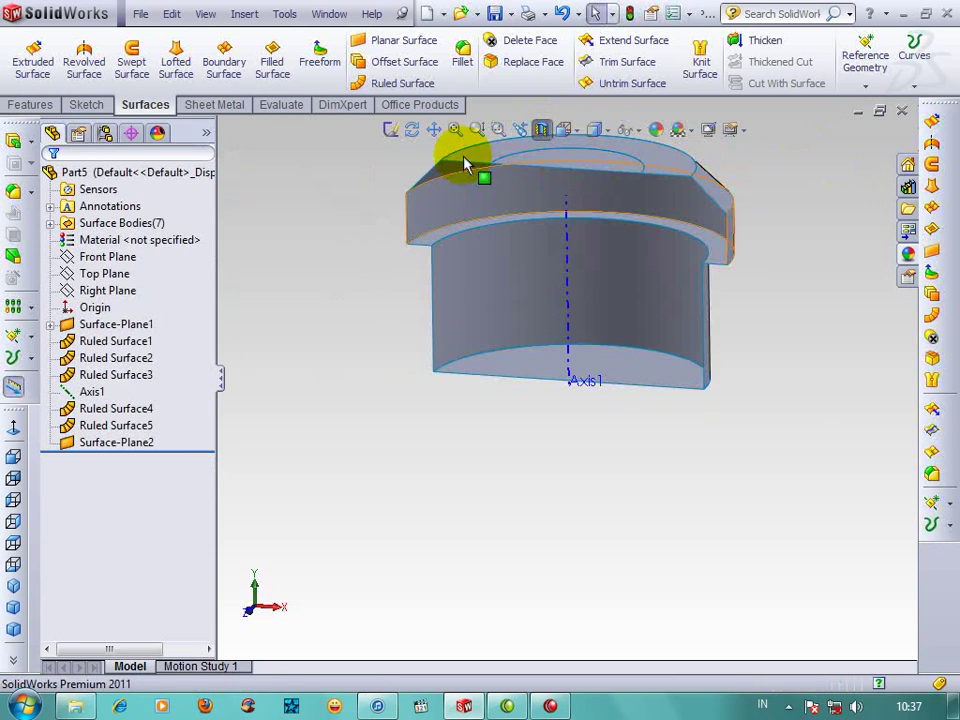
pyautogui.click(412, 130)
pyautogui.moveTo(551, 216)
pyautogui.mouseDown()
pyautogui.moveTo(550, 345)
pyautogui.moveTo(561, 246)
pyautogui.moveTo(673, 189)
pyautogui.moveTo(684, 214)
pyautogui.moveTo(578, 263)
pyautogui.moveTo(553, 208)
pyautogui.moveTo(531, 193)
pyautogui.moveTo(489, 223)
pyautogui.moveTo(566, 282)
pyautogui.moveTo(568, 199)
pyautogui.mouseUp()
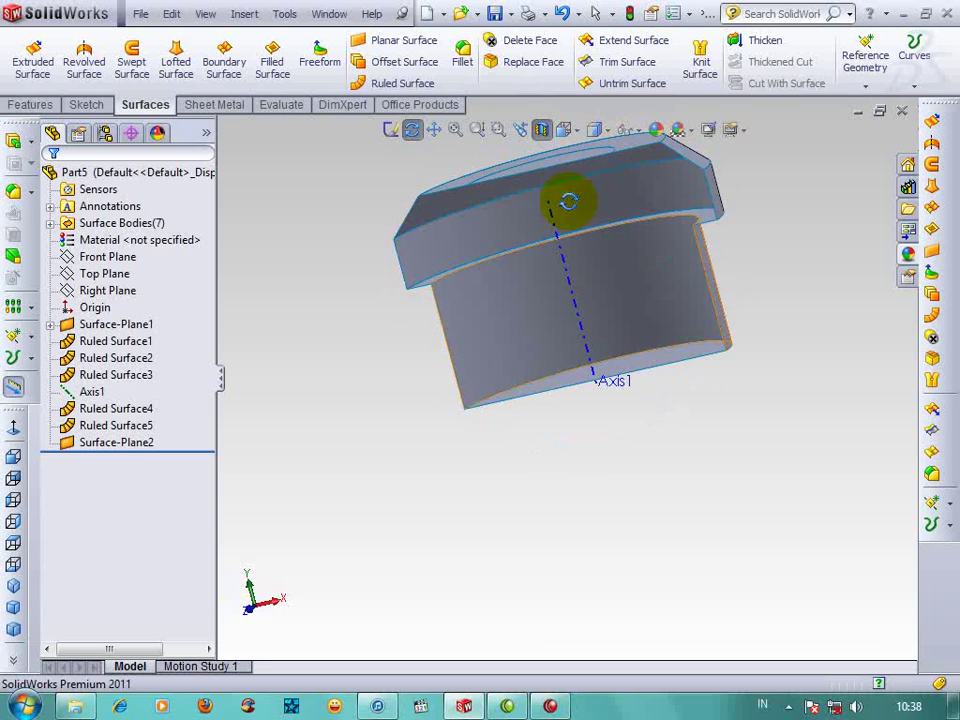
pyautogui.click(551, 131)
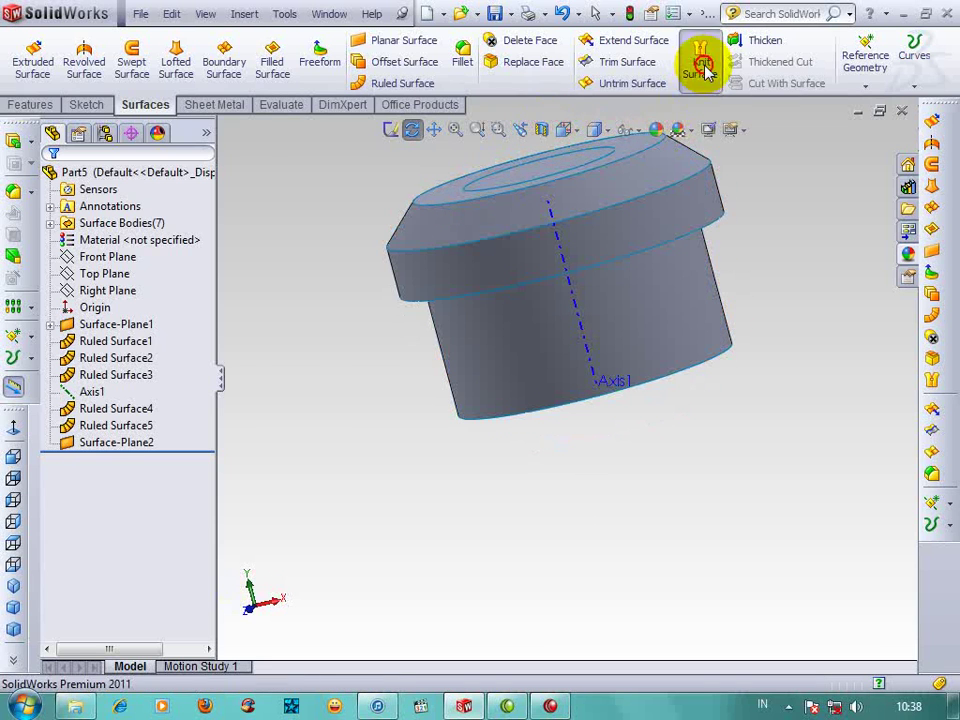
# Step: Select the cylinder wall, upper band, Ruled Surface4, top cap and Ruled Surface5 for knitting
pyautogui.click(702, 62)
pyautogui.click(621, 277)
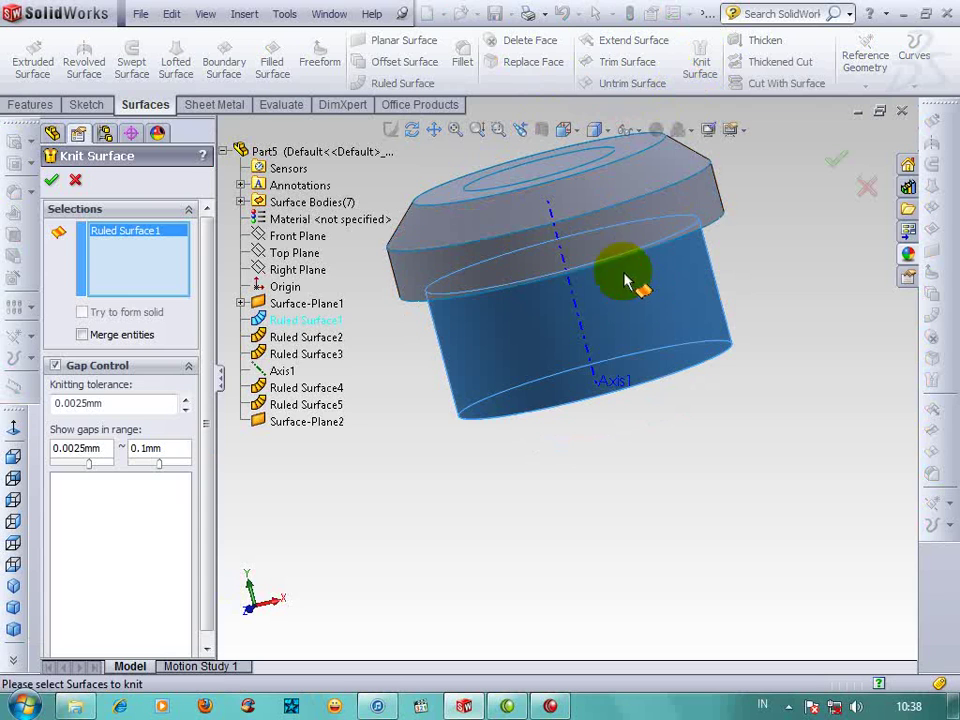
pyautogui.click(606, 214)
pyautogui.click(589, 150)
pyautogui.click(594, 154)
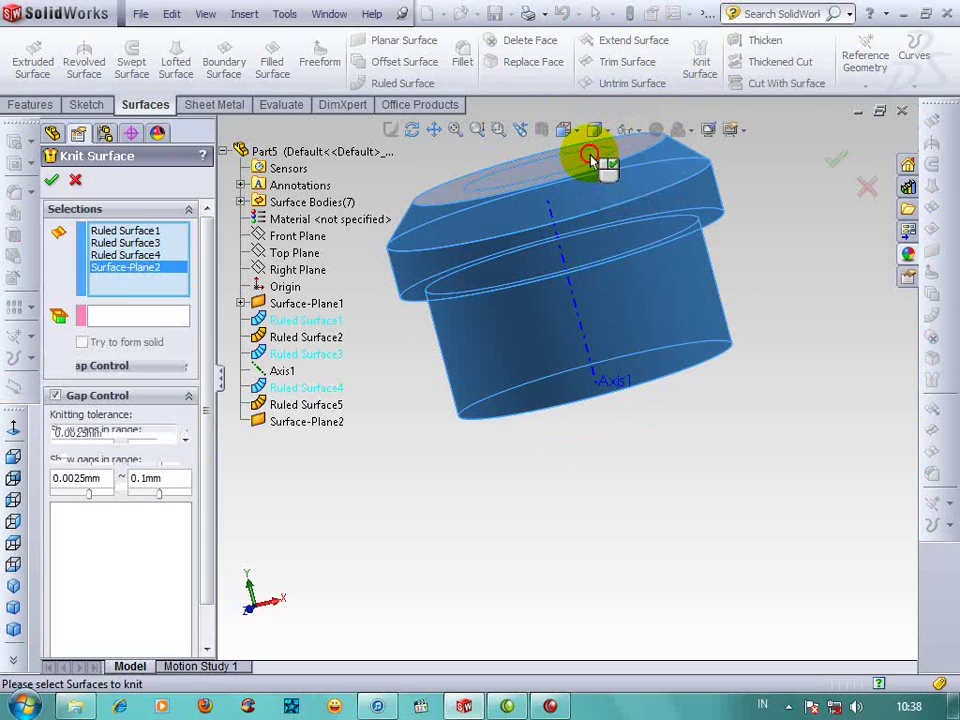
pyautogui.click(632, 150)
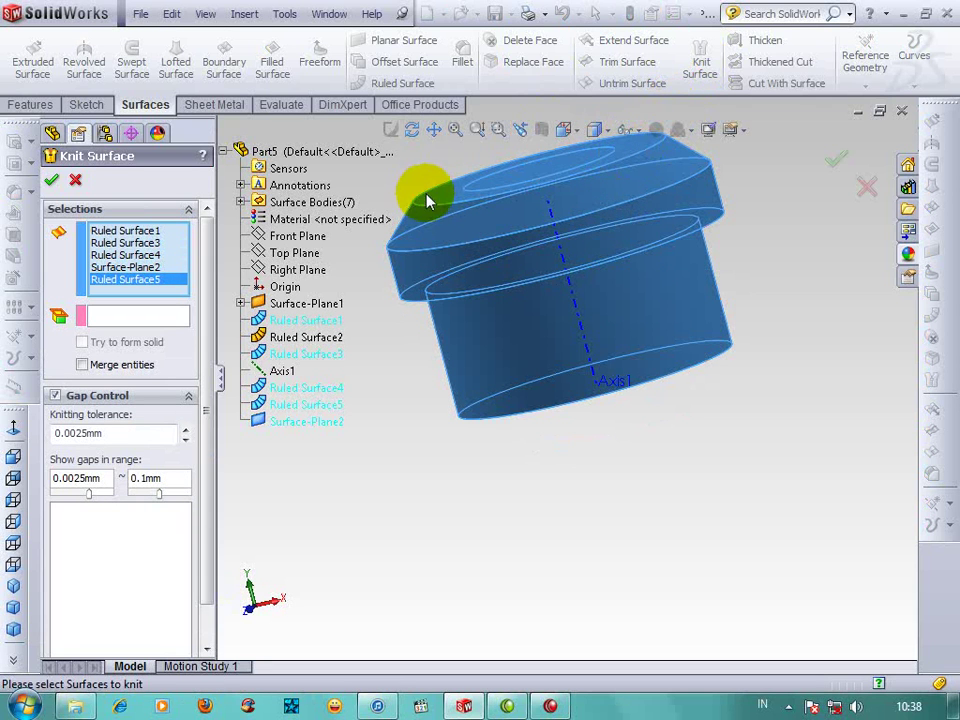
# Step: Add the bottom Surface-Plane1 and Ruled Surface2, then knit all surfaces into a solid
pyautogui.click(411, 129)
pyautogui.moveTo(503, 467)
pyautogui.mouseDown()
pyautogui.moveTo(476, 315)
pyautogui.moveTo(443, 321)
pyautogui.mouseUp()
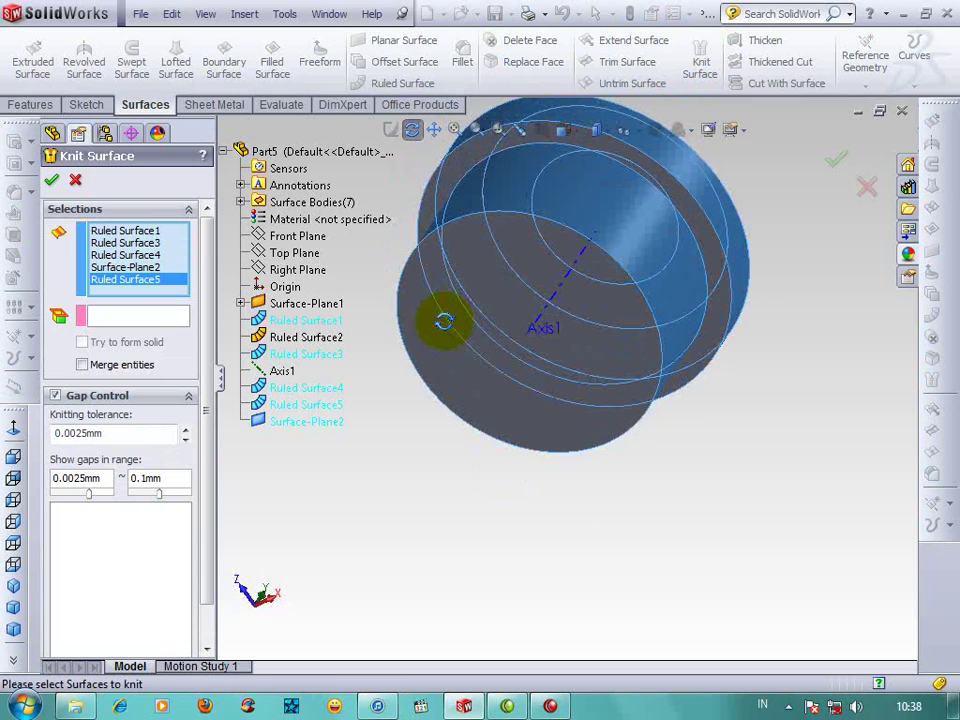
pyautogui.click(413, 133)
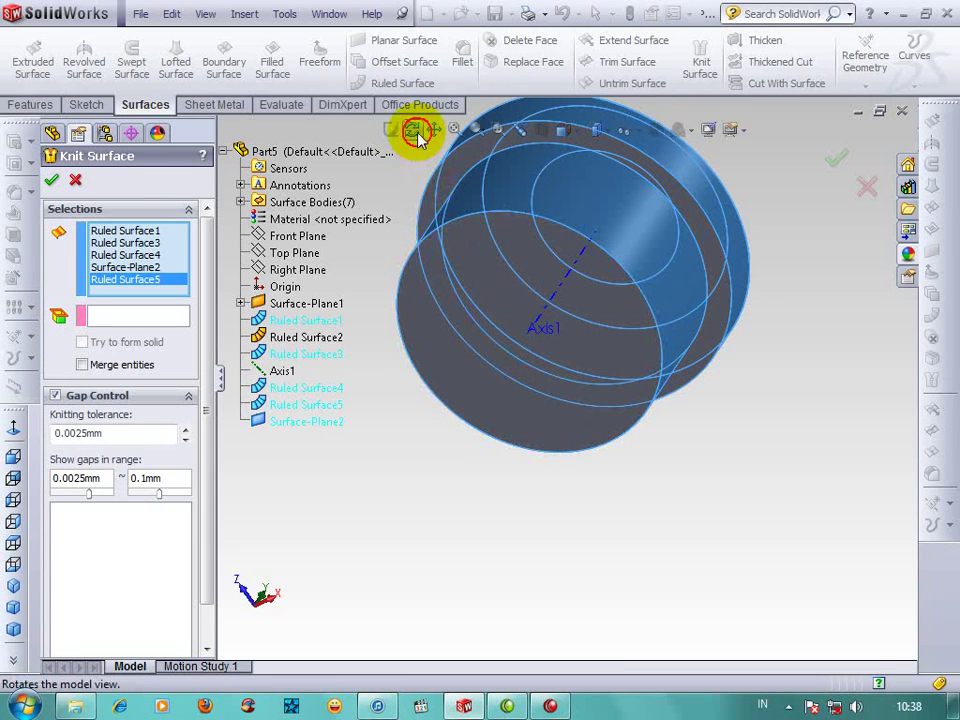
pyautogui.click(508, 299)
pyautogui.click(467, 147)
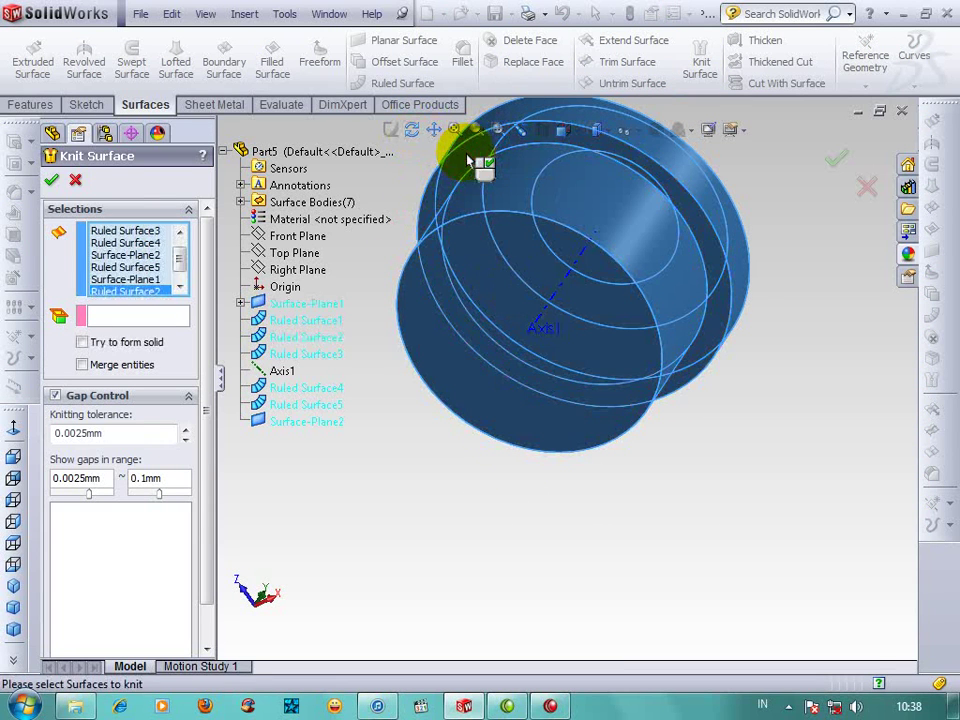
pyautogui.click(434, 130)
pyautogui.moveTo(606, 246); pyautogui.dragTo(643, 456)
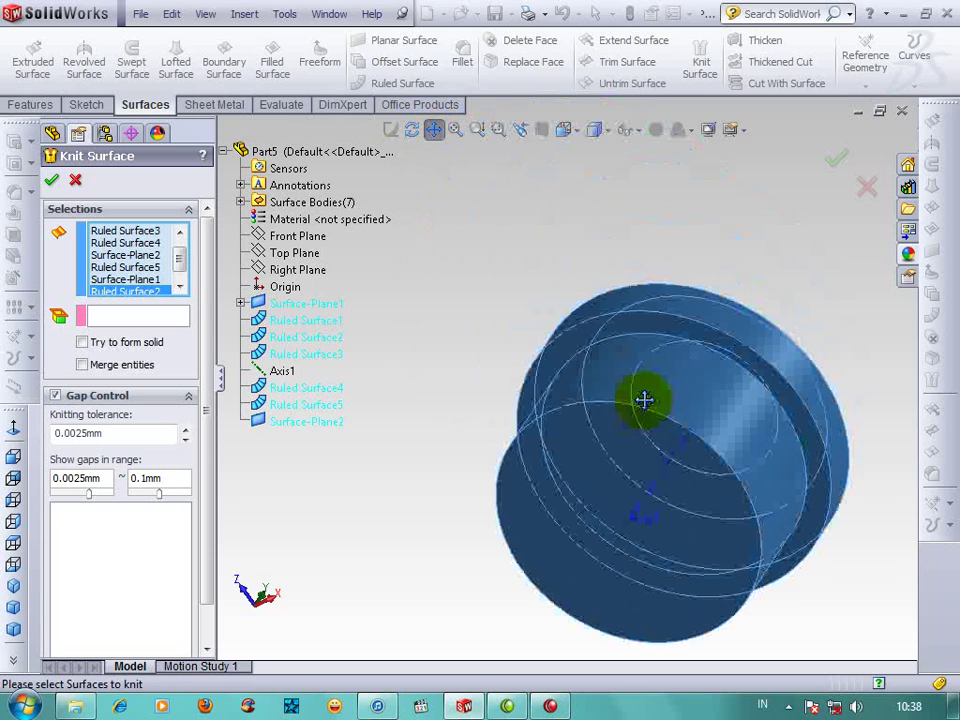
pyautogui.click(412, 130)
pyautogui.moveTo(699, 321)
pyautogui.mouseDown()
pyautogui.moveTo(433, 251)
pyautogui.moveTo(496, 251)
pyautogui.mouseUp()
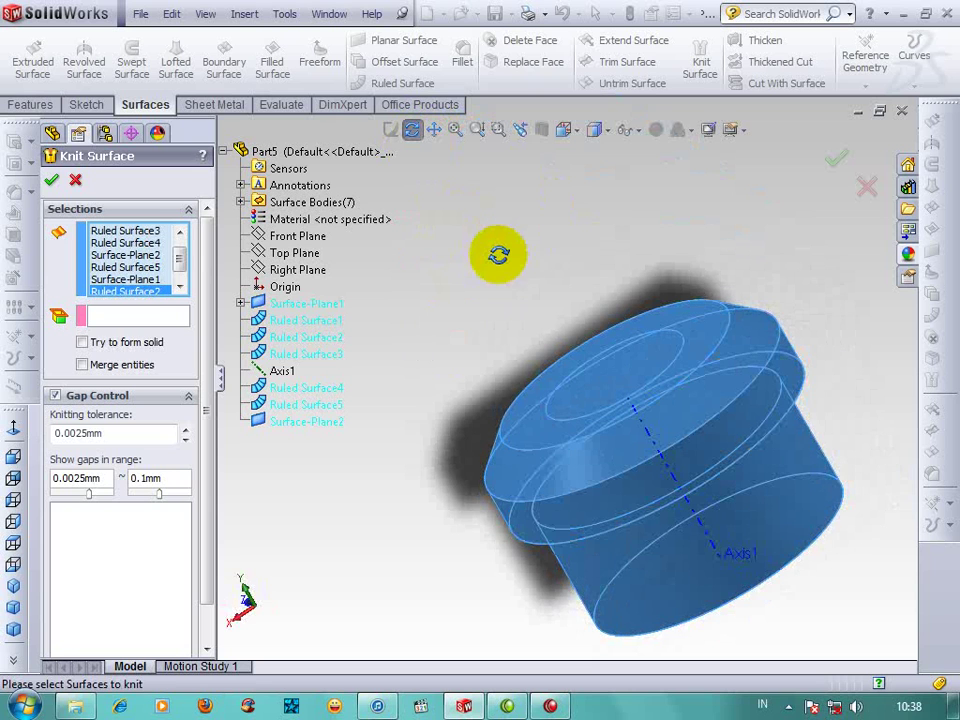
pyautogui.click(51, 180)
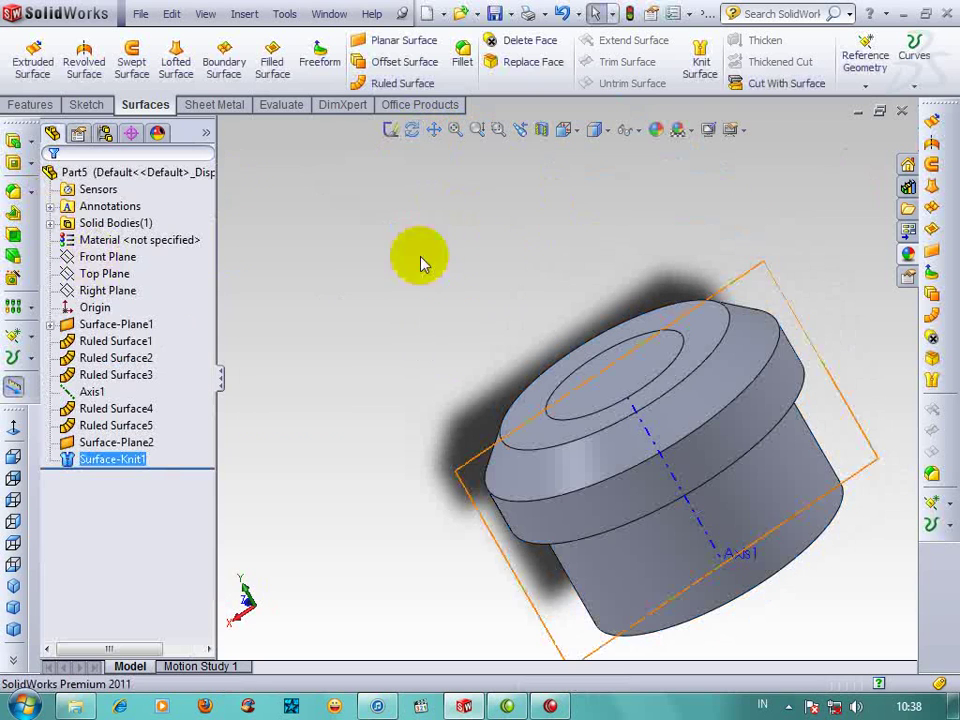
# Step: Check the solid in Section View, orbit it end-on, then reset to the Dimetric view
pyautogui.click(541, 129)
pyautogui.click(840, 161)
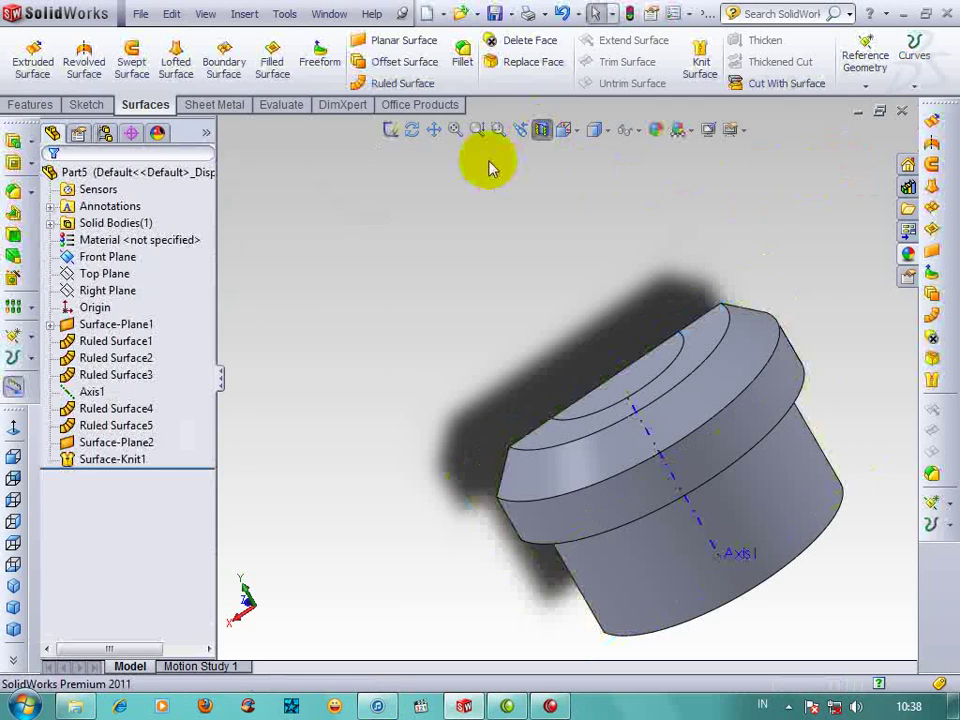
pyautogui.click(412, 129)
pyautogui.moveTo(513, 402)
pyautogui.mouseDown()
pyautogui.moveTo(690, 407)
pyautogui.moveTo(739, 381)
pyautogui.moveTo(765, 454)
pyautogui.moveTo(827, 452)
pyautogui.moveTo(887, 317)
pyautogui.moveTo(797, 312)
pyautogui.mouseUp()
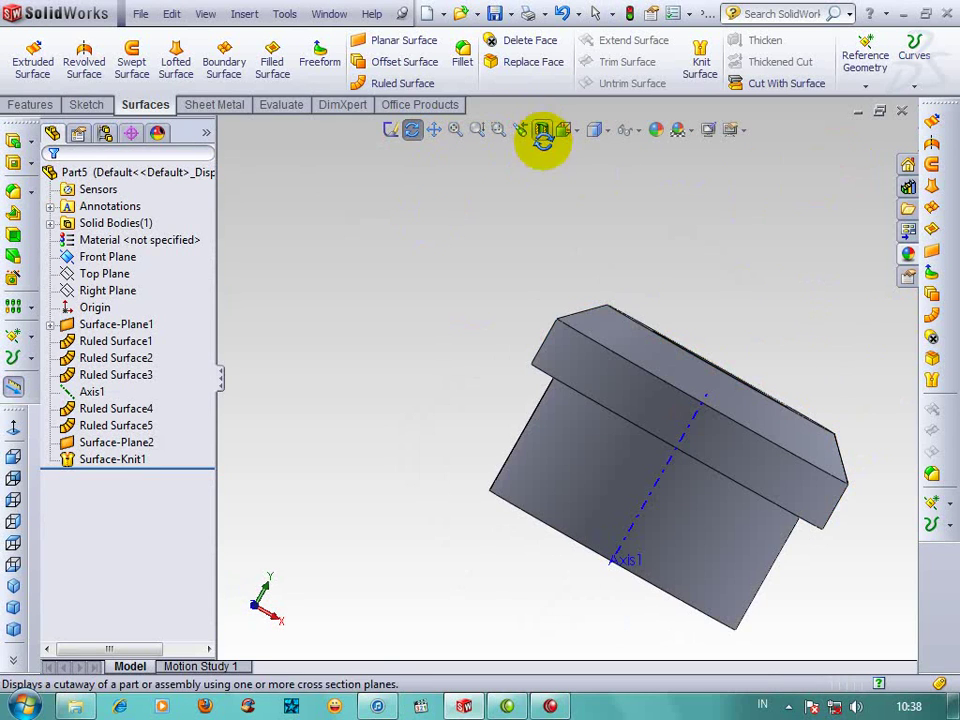
pyautogui.click(412, 130)
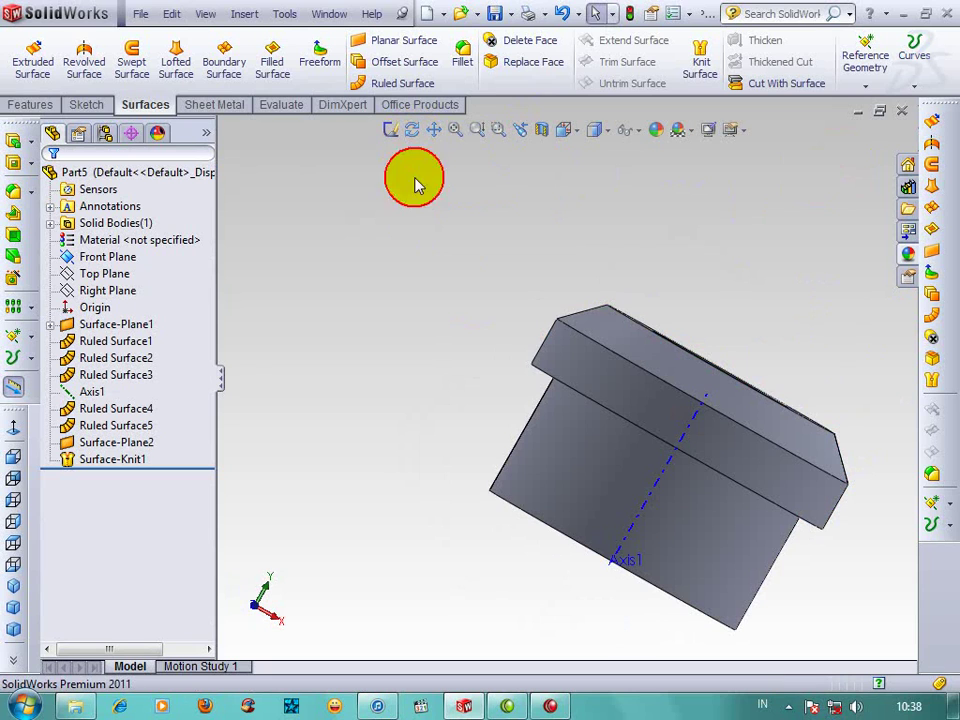
pyautogui.press('space')
pyautogui.click(467, 354)
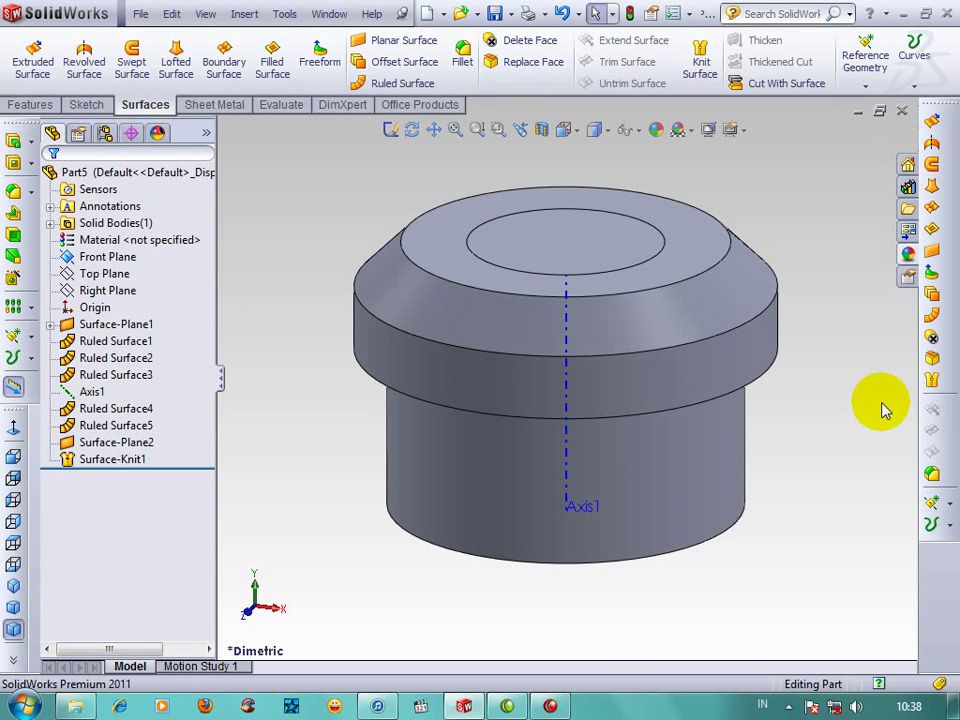